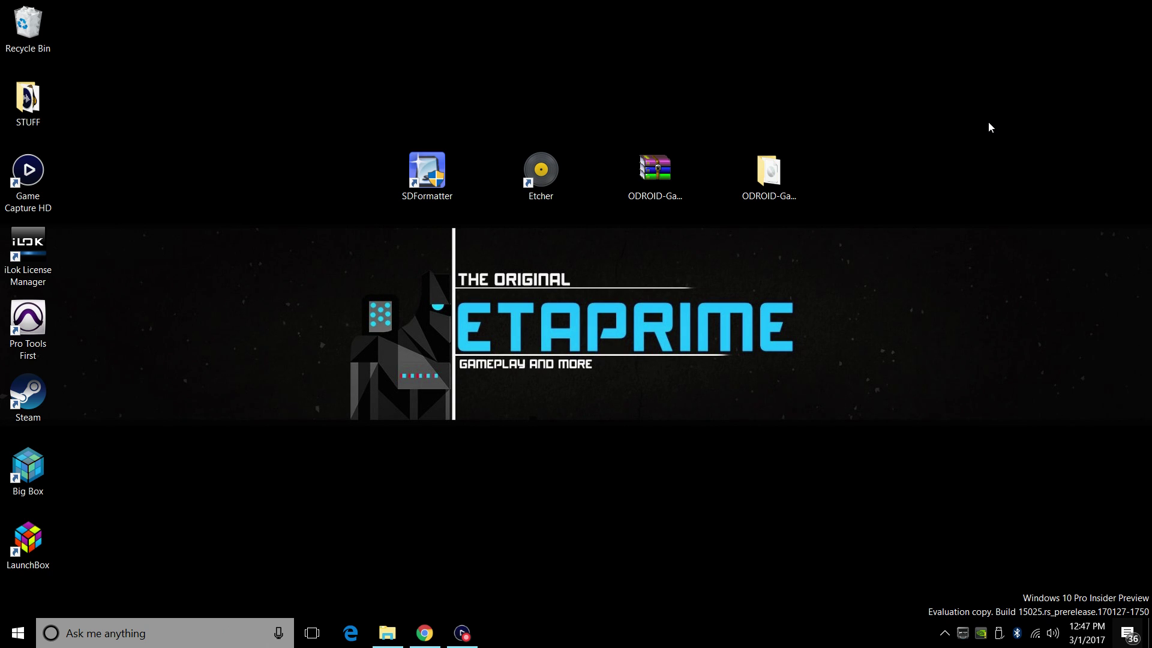
- Check the properties of the empty EMMC (H:) drive, then hide the file window
click(388, 632)
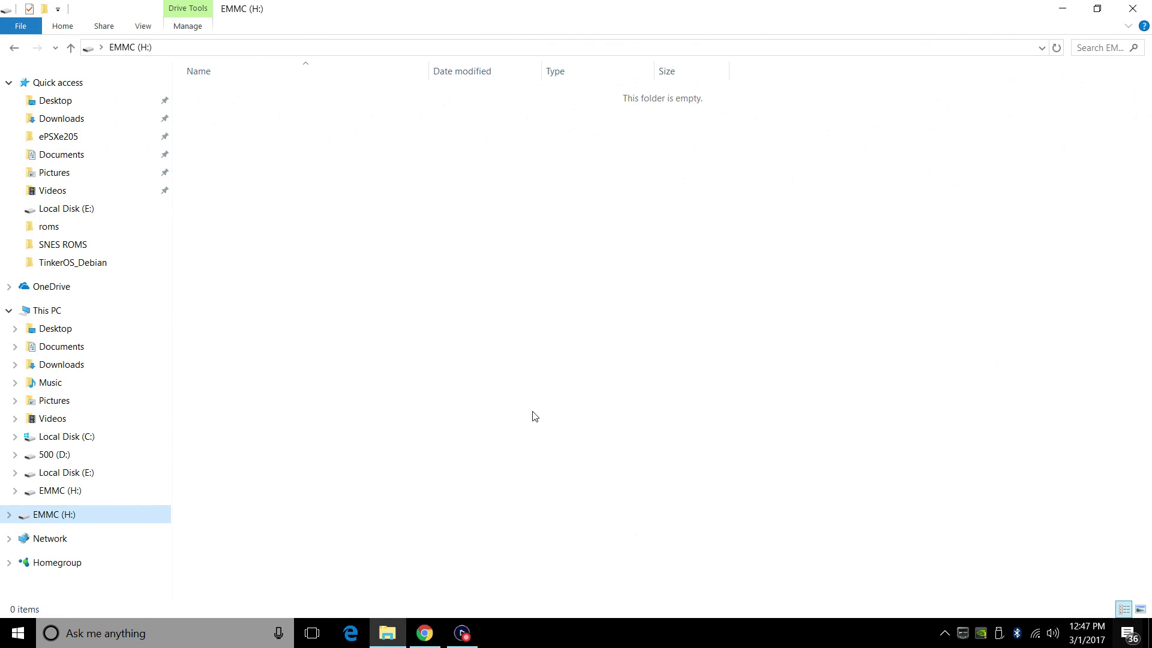
right_click(90, 515)
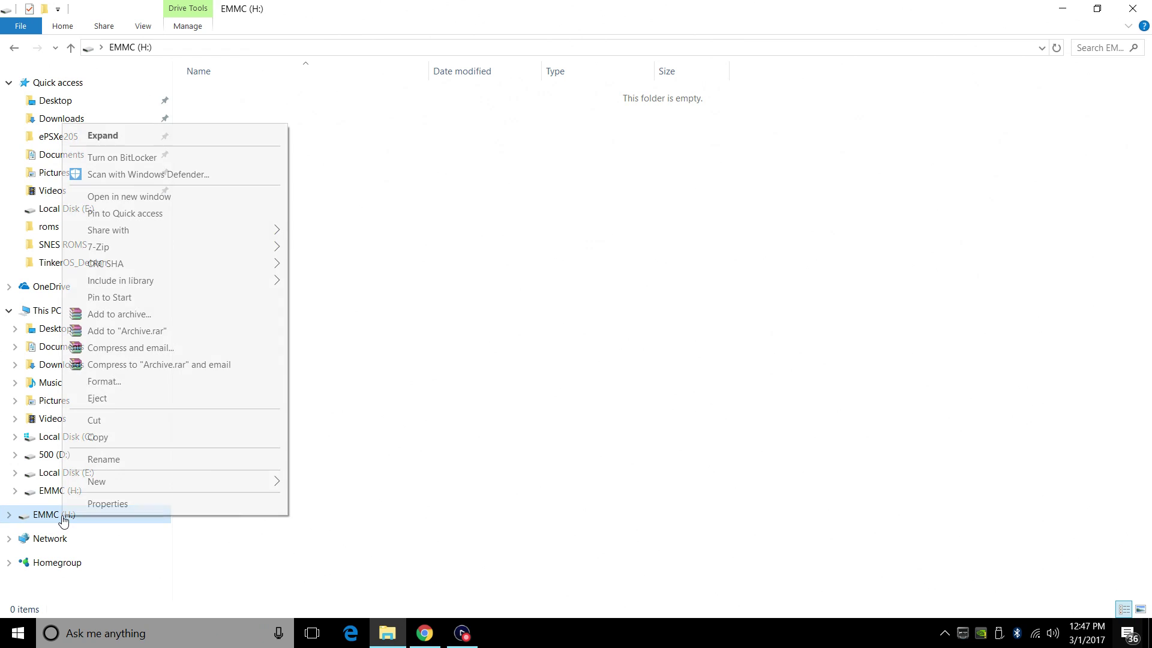
click(90, 509)
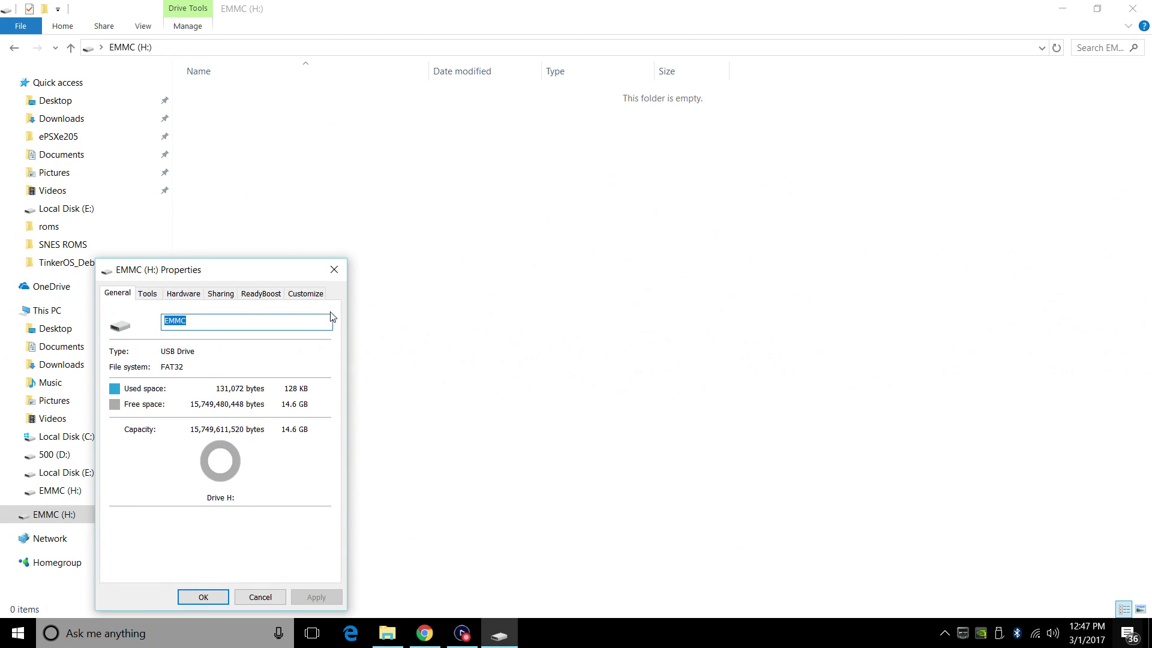
click(331, 277)
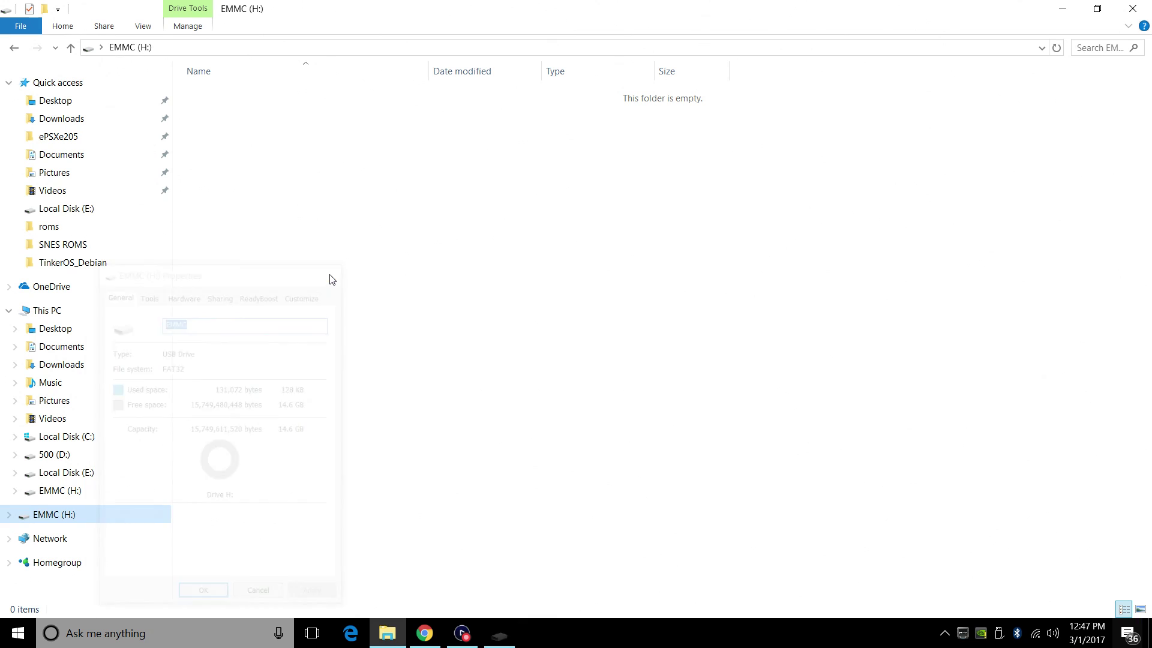
click(1062, 8)
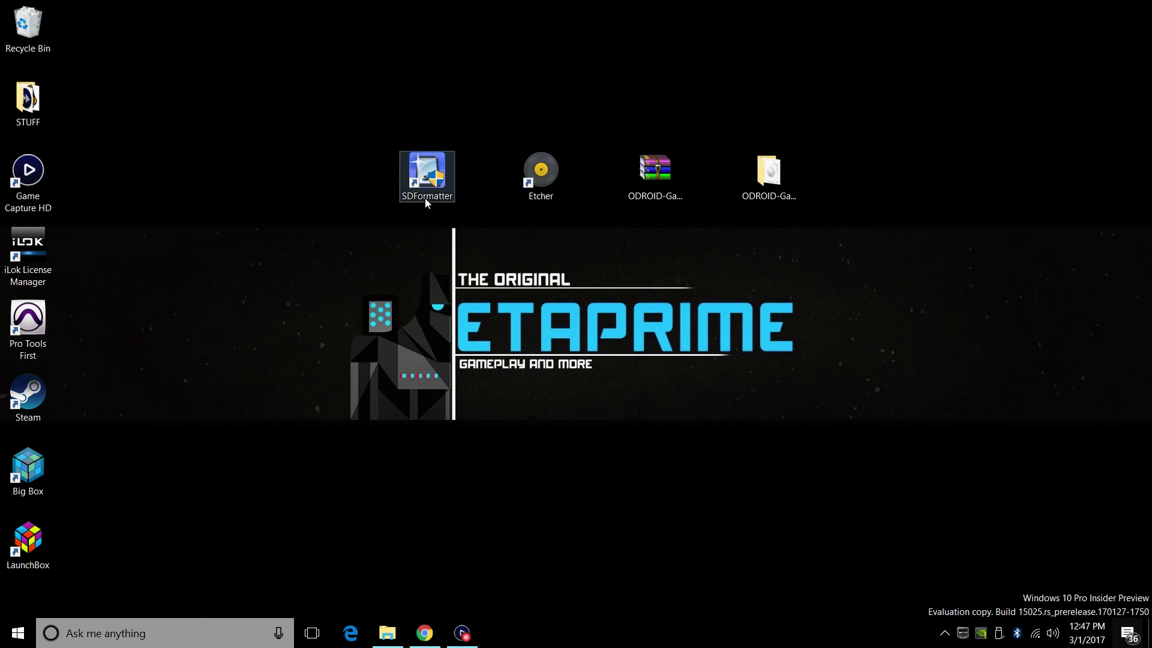
- Look over the SD Card Formatter page in the browser, then hide the browser
click(424, 632)
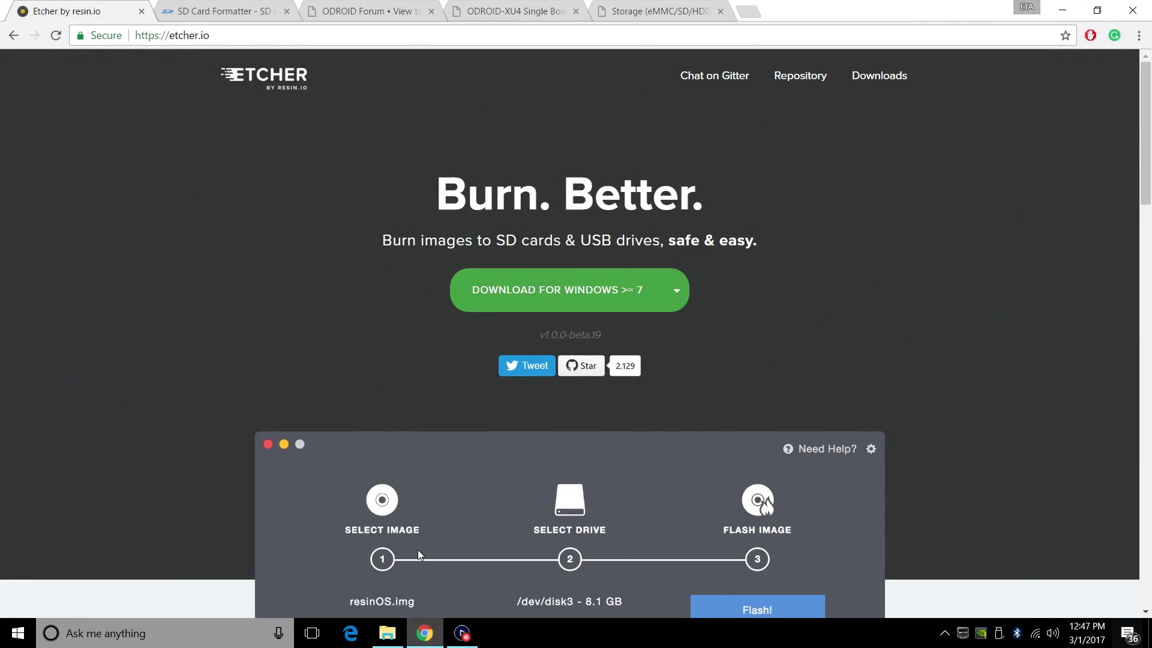
click(204, 10)
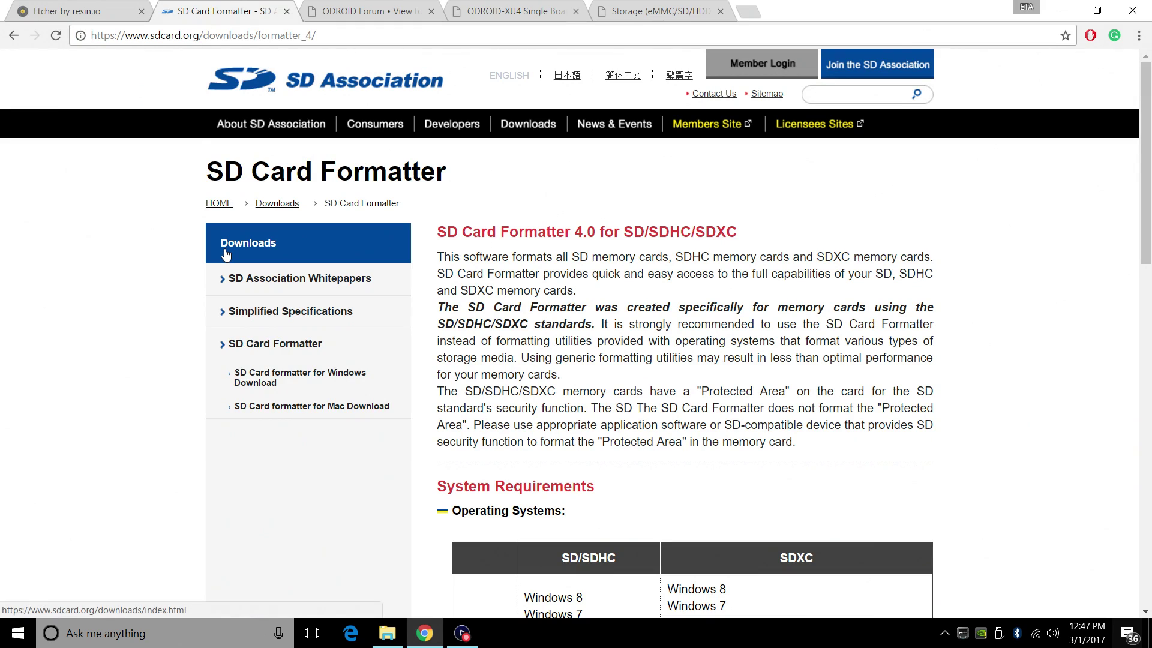
scroll(613, 324, down, 5)
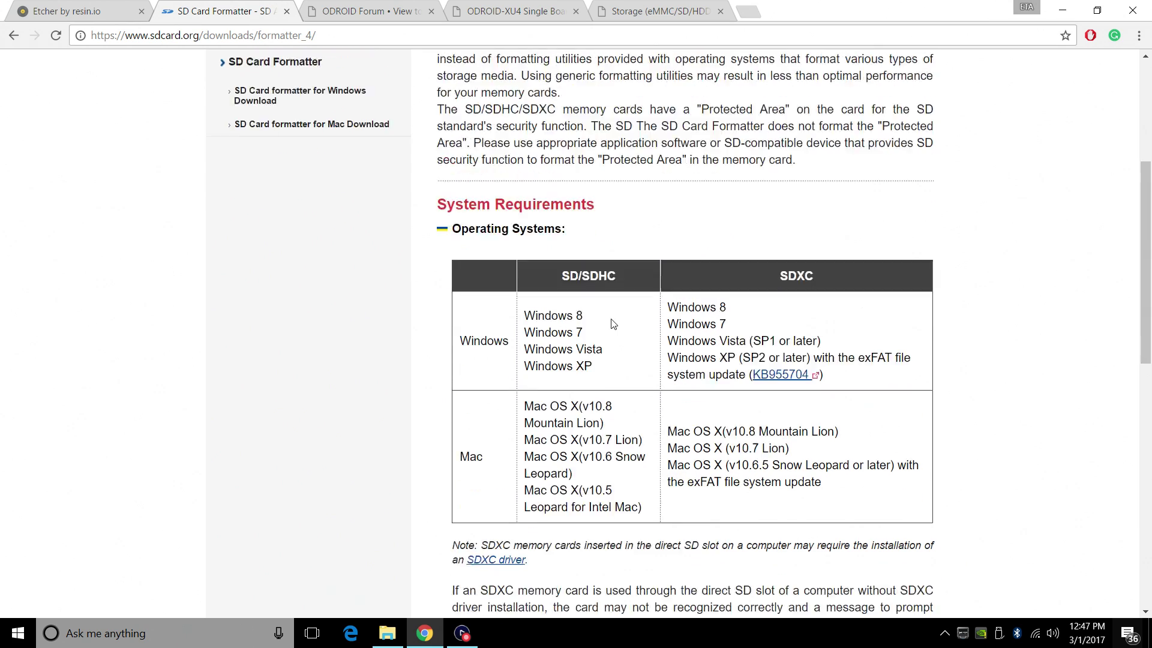
scroll(613, 324, down, 4)
click(1062, 17)
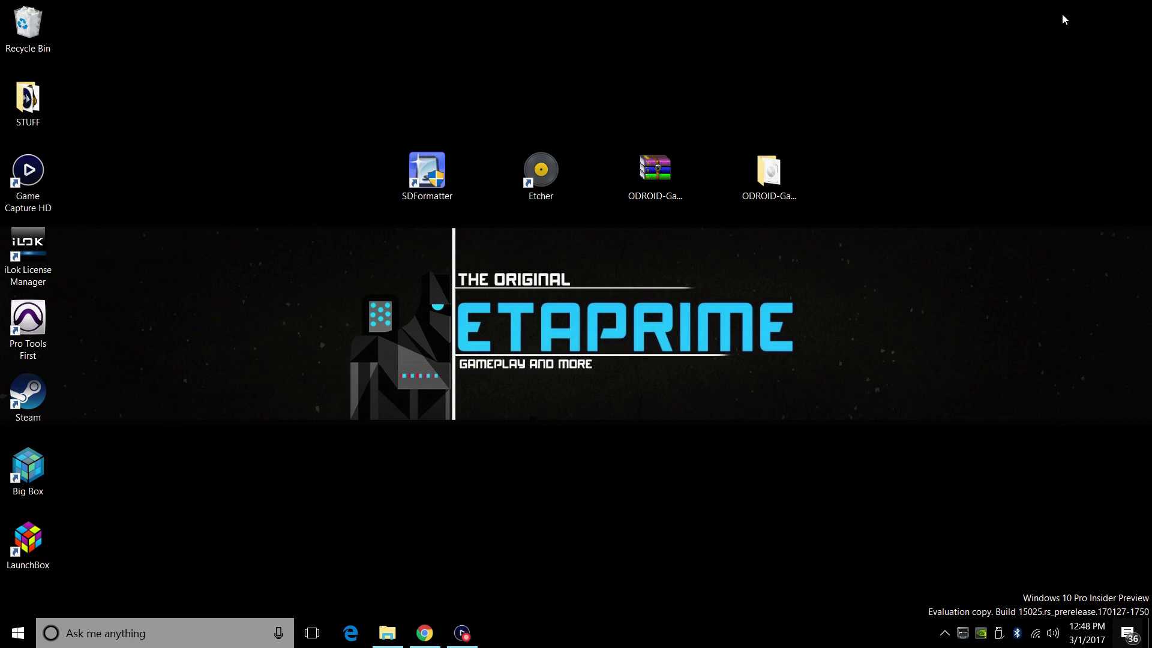
- Launch SDFormatter with administrator permission and confirm drive H: is the selected card
double_click(416, 161)
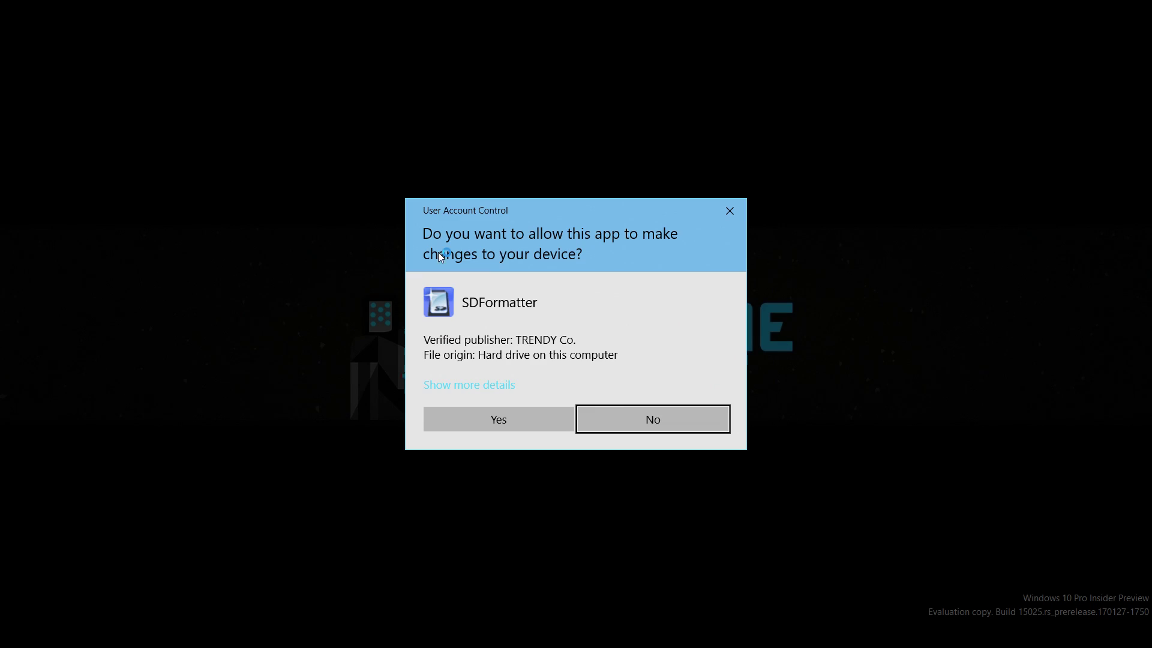
click(530, 424)
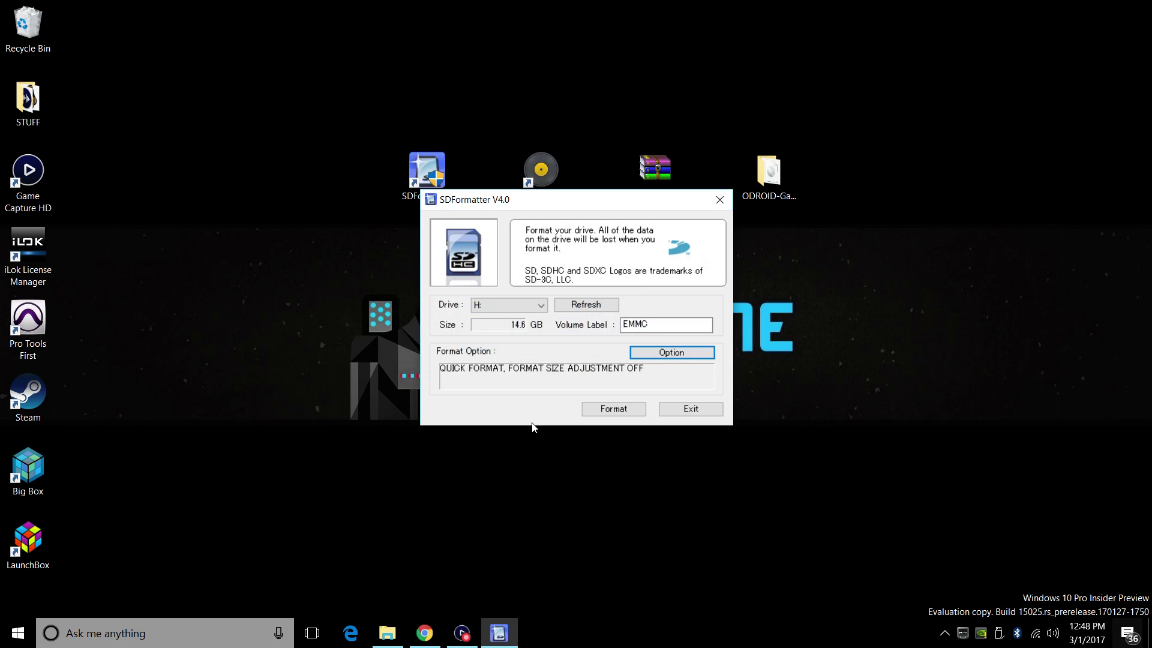
click(535, 307)
click(535, 307)
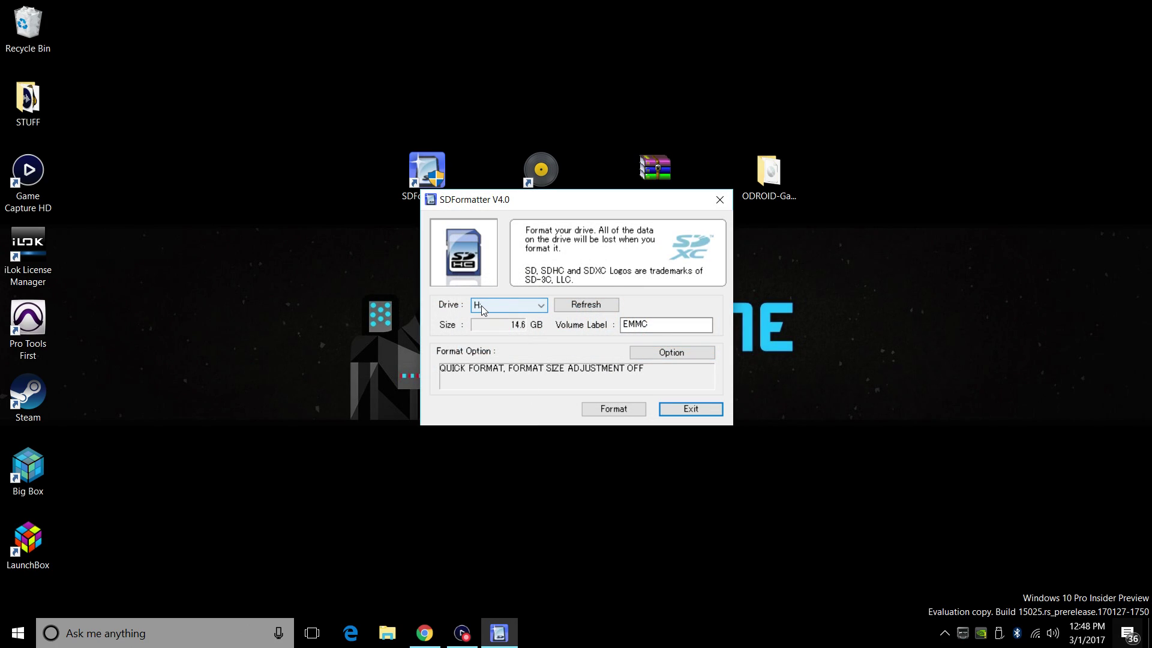
click(536, 306)
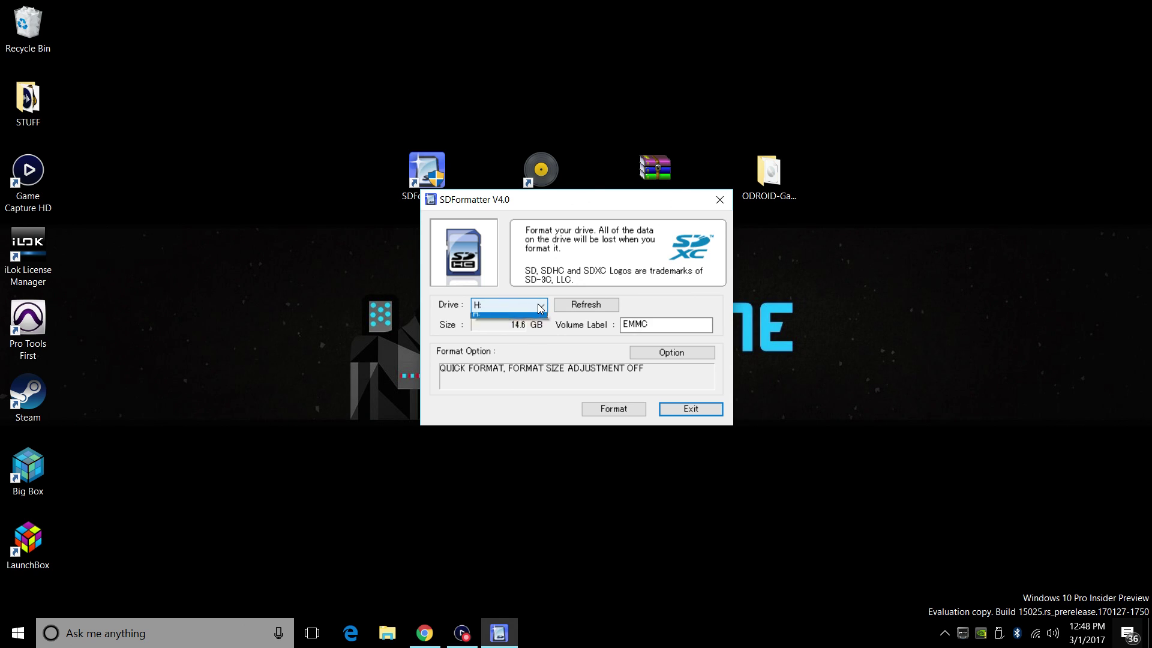
click(540, 308)
click(541, 309)
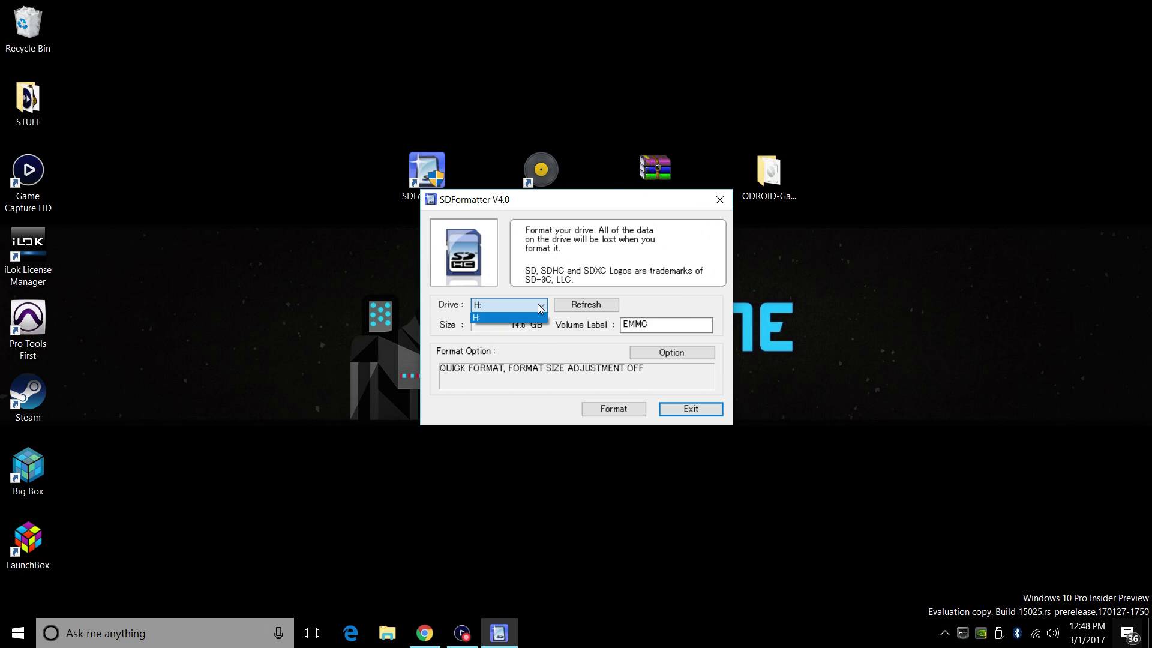
click(540, 309)
click(541, 308)
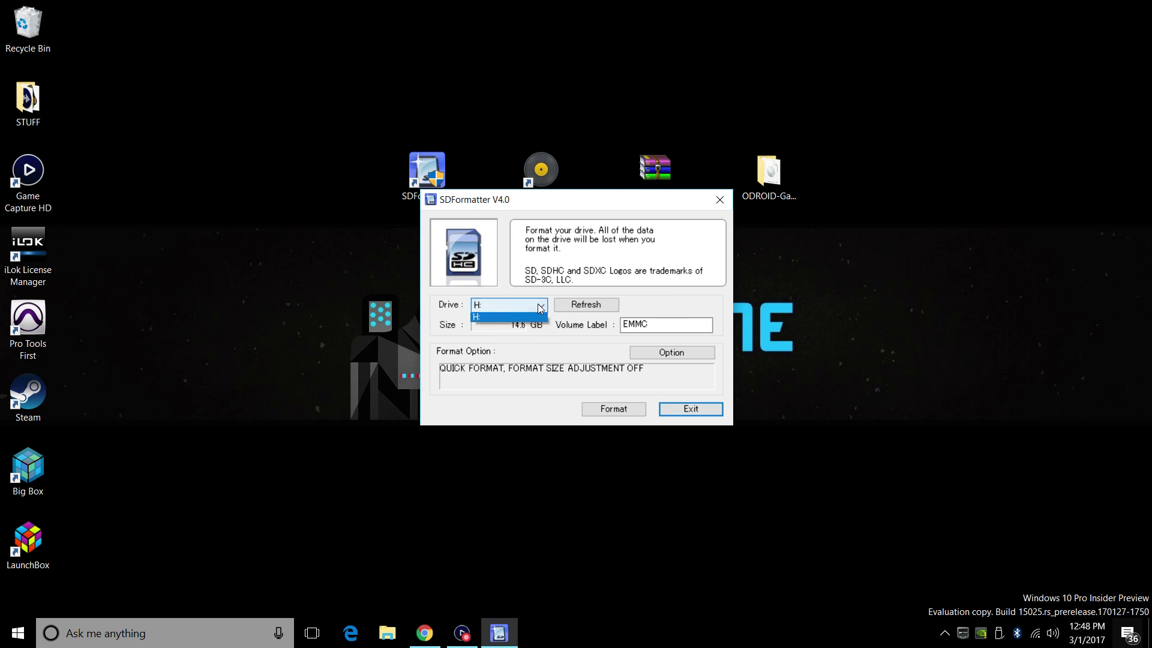
click(540, 308)
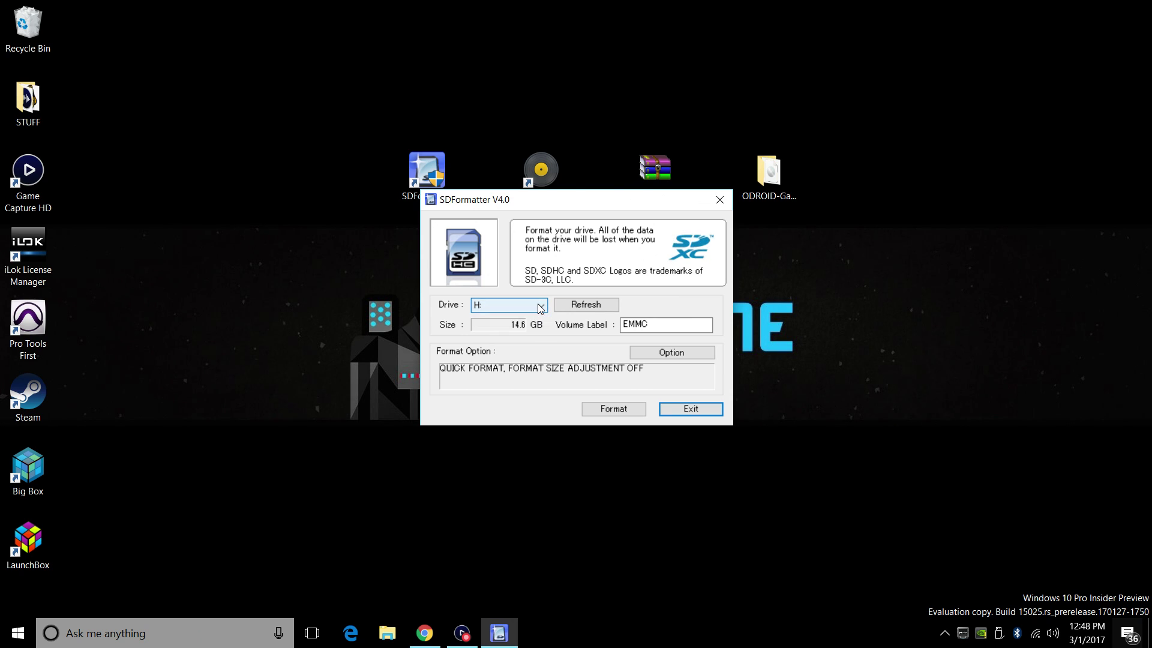
click(541, 309)
click(541, 309)
- Quick-format drive H: to FAT32 with the label EMMC, then close SDFormatter
click(657, 322)
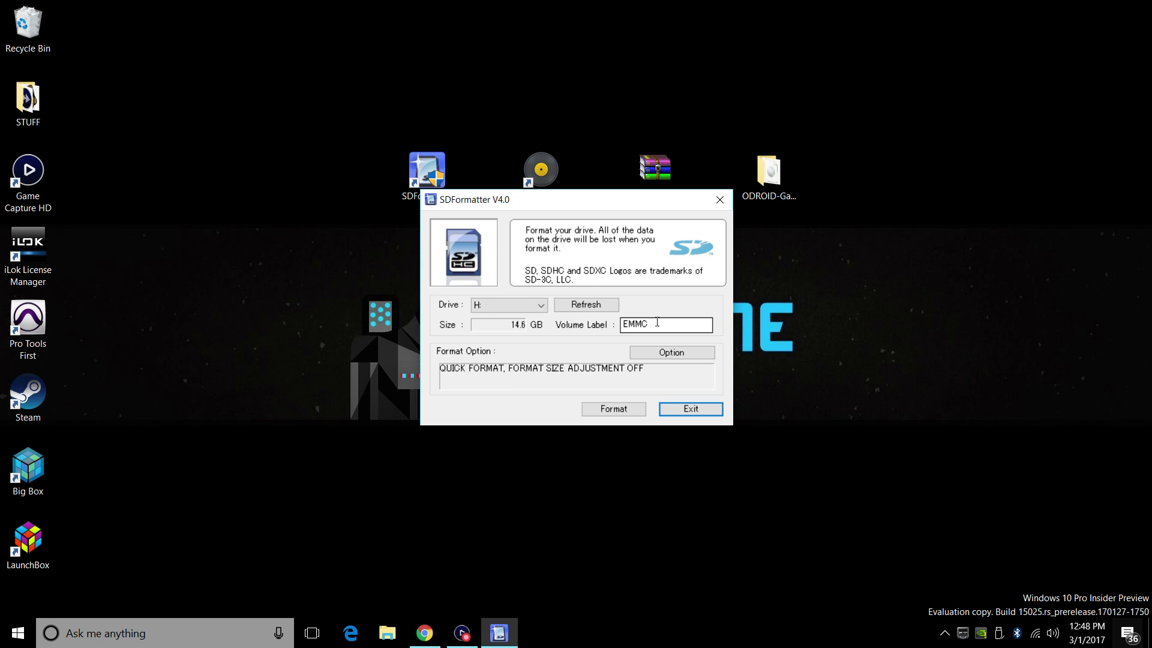
drag(690, 325, 599, 329)
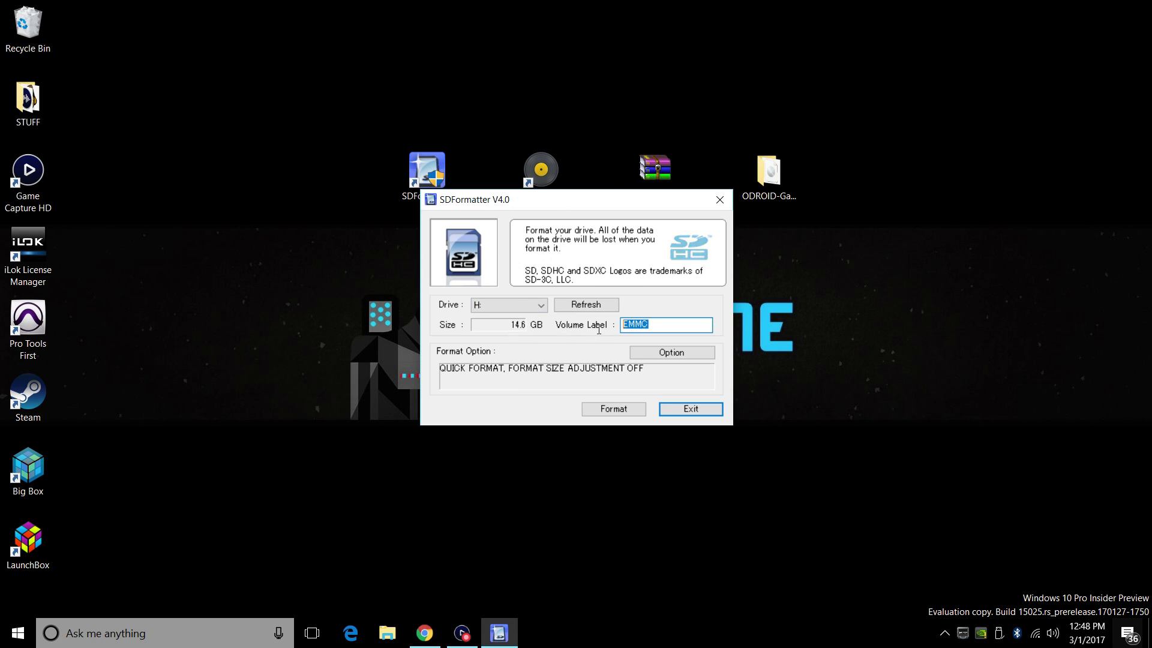
click(634, 324)
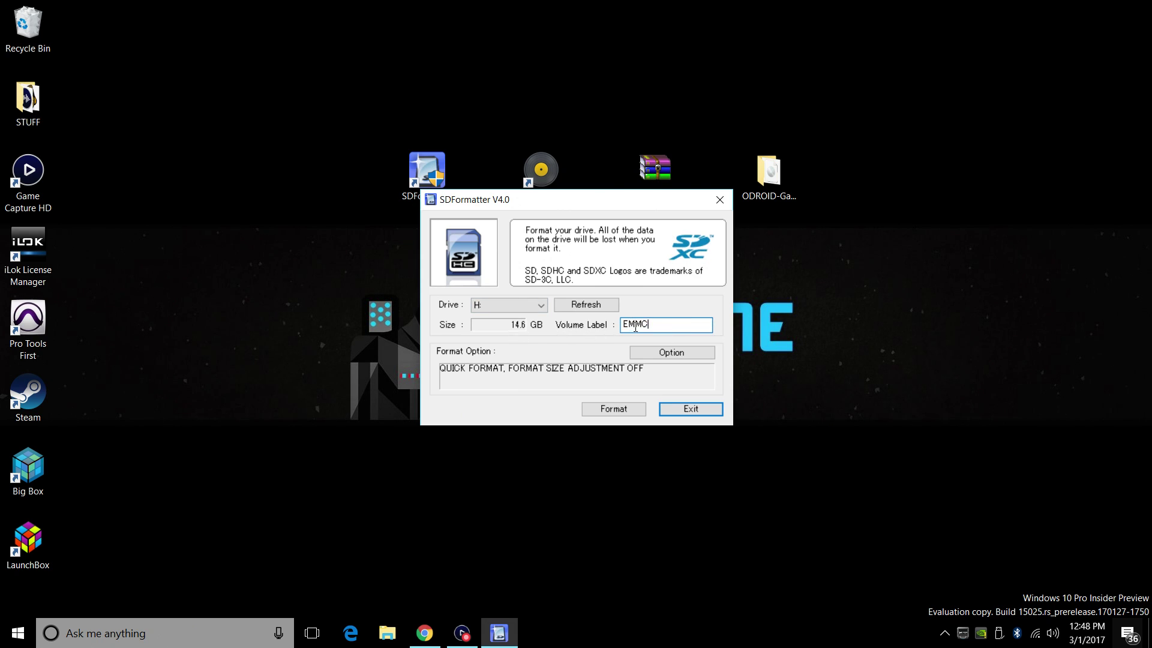
click(612, 408)
click(583, 350)
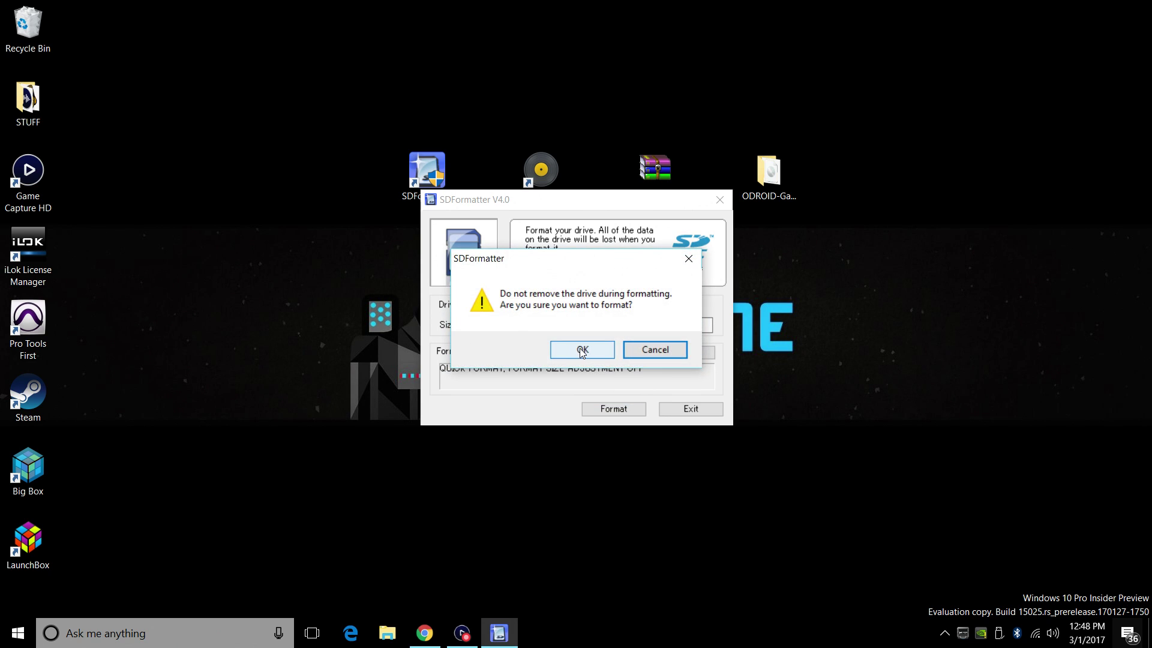
click(580, 349)
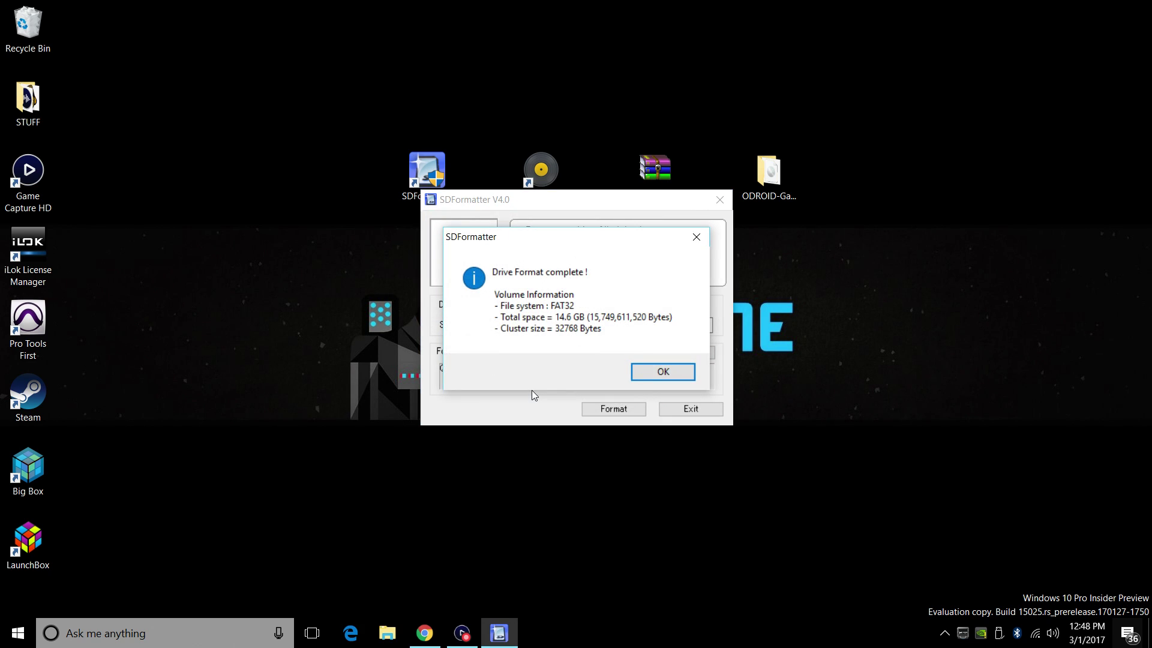
click(663, 371)
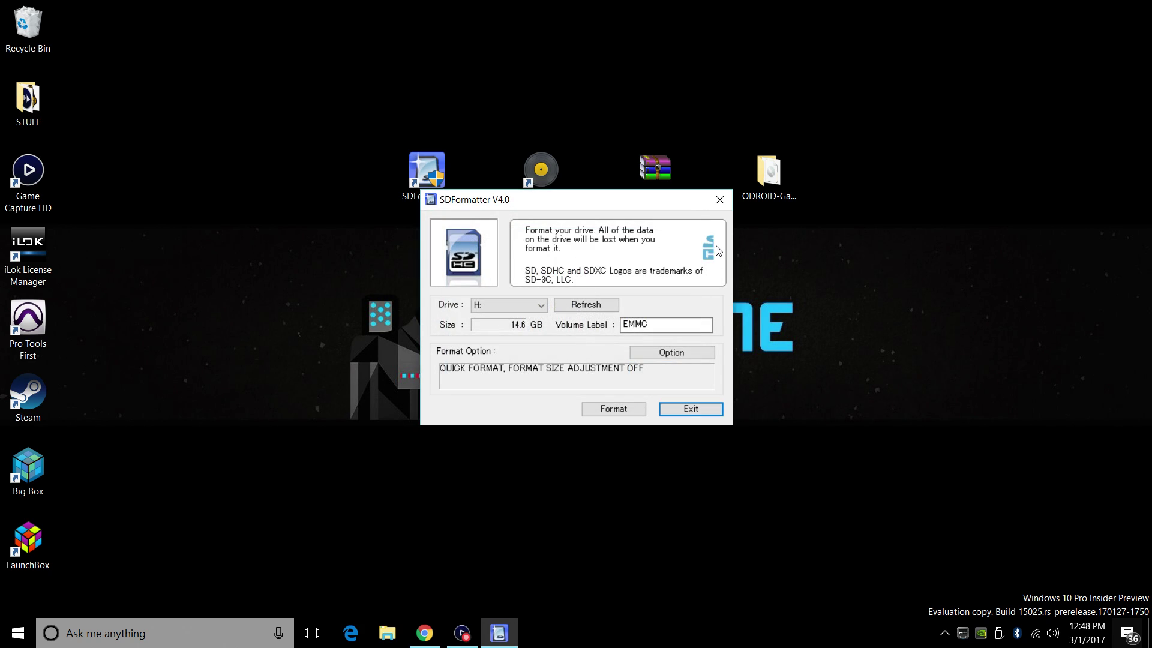
click(720, 200)
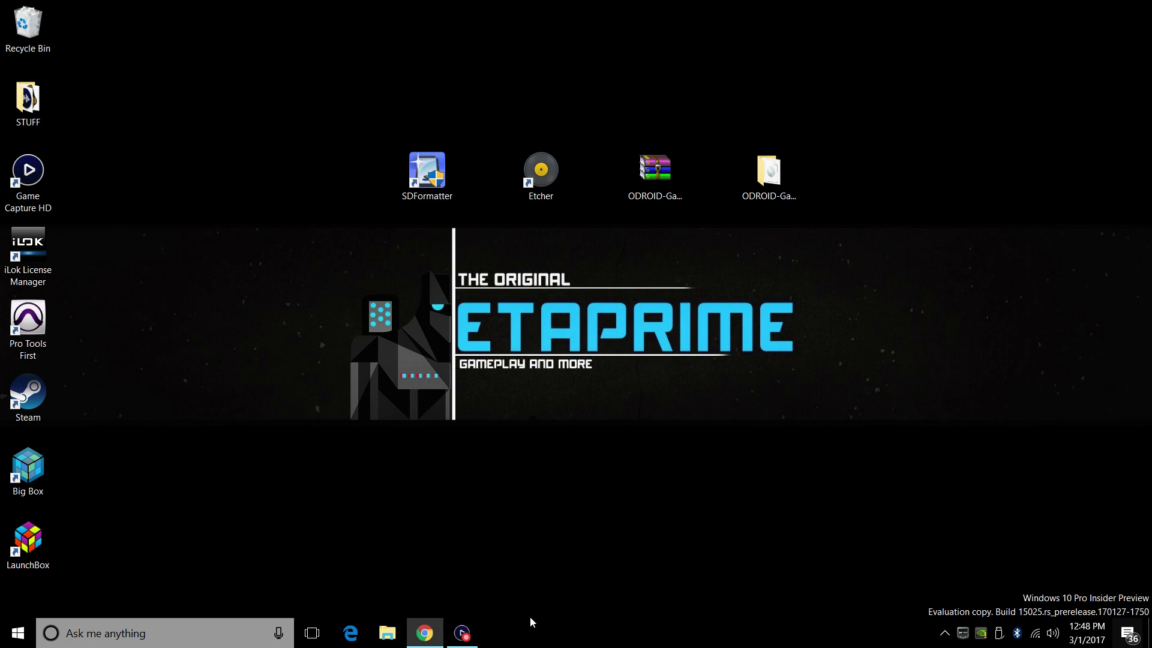
- Download the Etcher 1.0.0-beta.19 Windows installer from etcher.io after checking the other builds
click(424, 633)
click(42, 9)
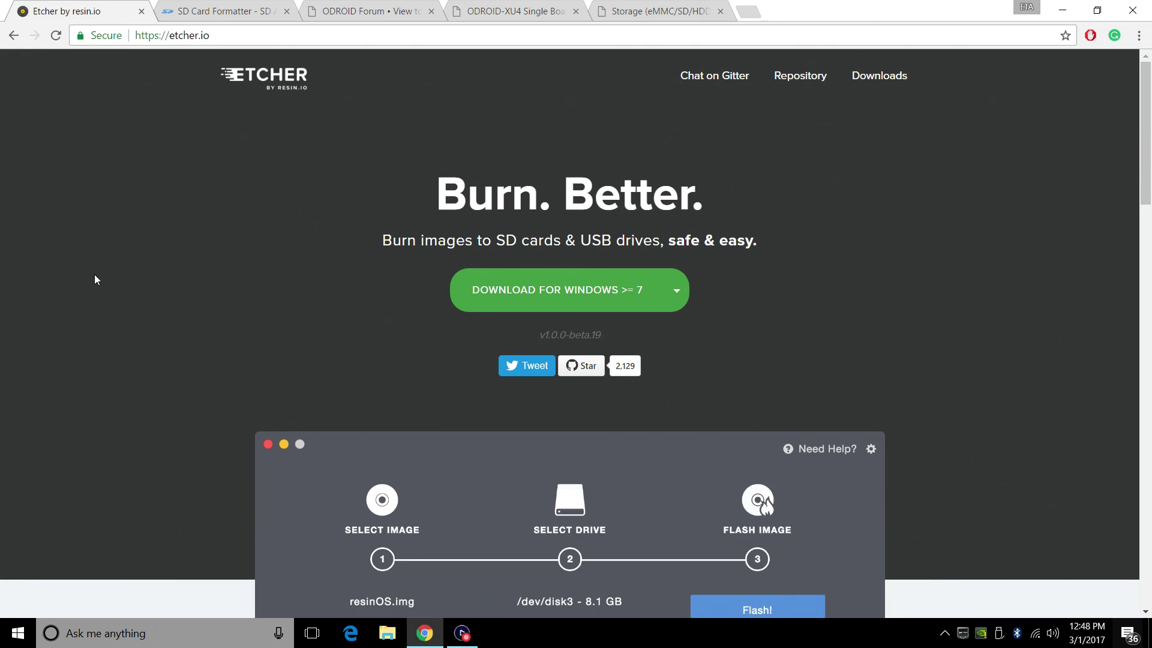
click(663, 293)
click(676, 291)
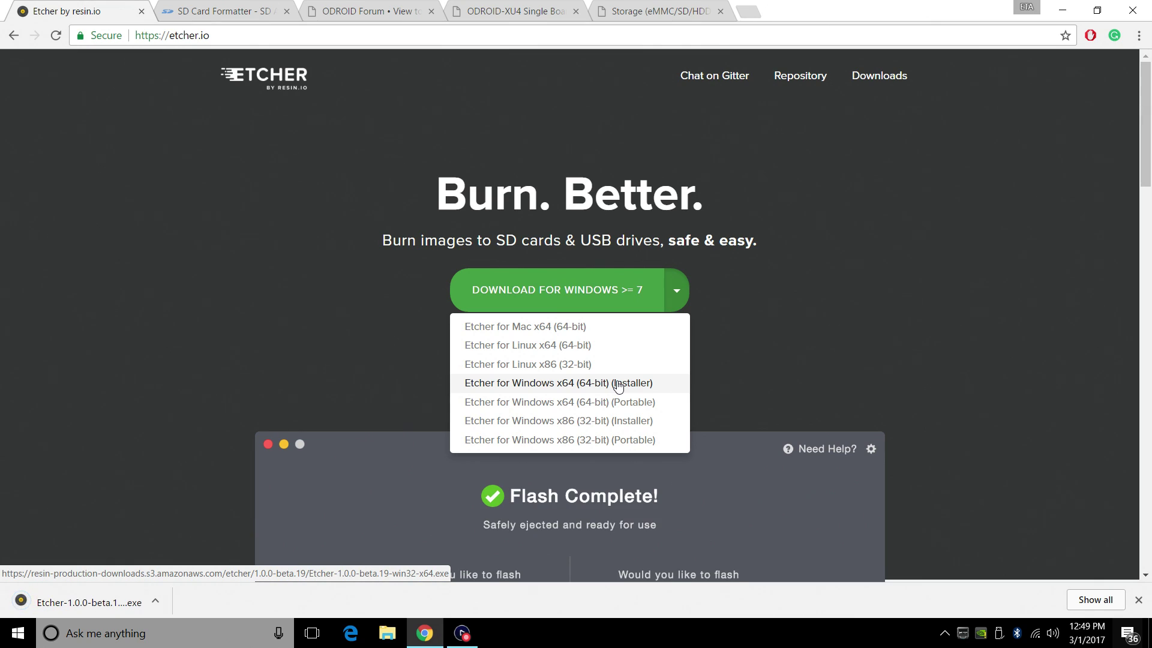
click(378, 288)
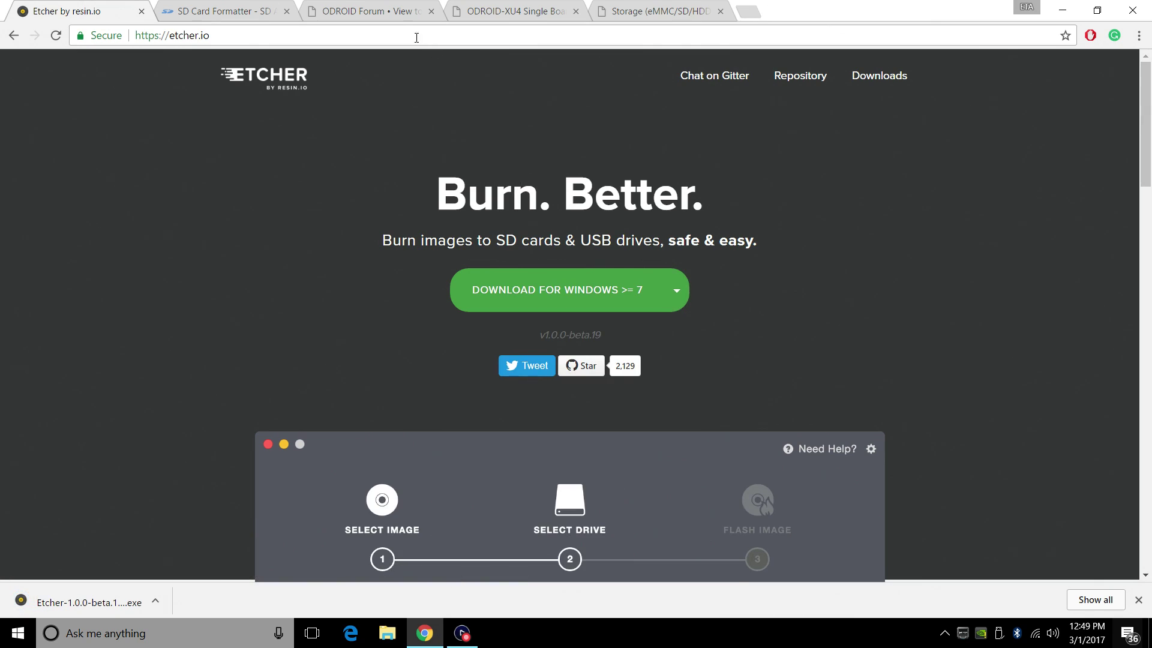
- From the ODROID forum thread, start downloading the 1.2 GB GameStation Turbo 3.1 RC2 Jessie image
click(387, 12)
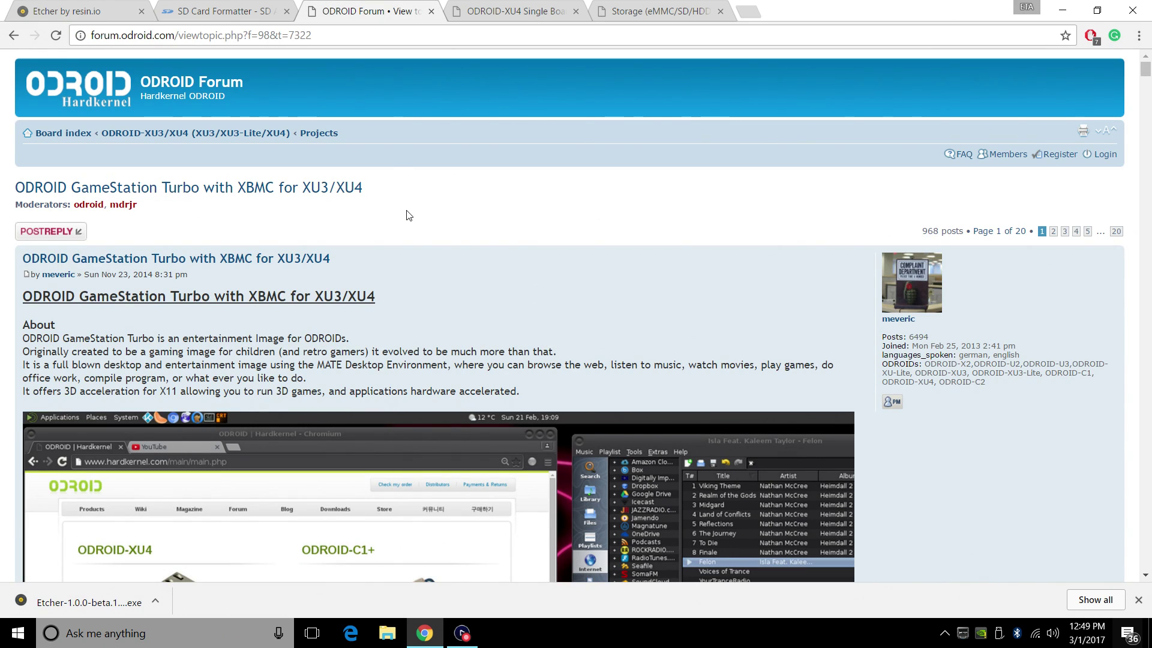
scroll(406, 215, down, 20)
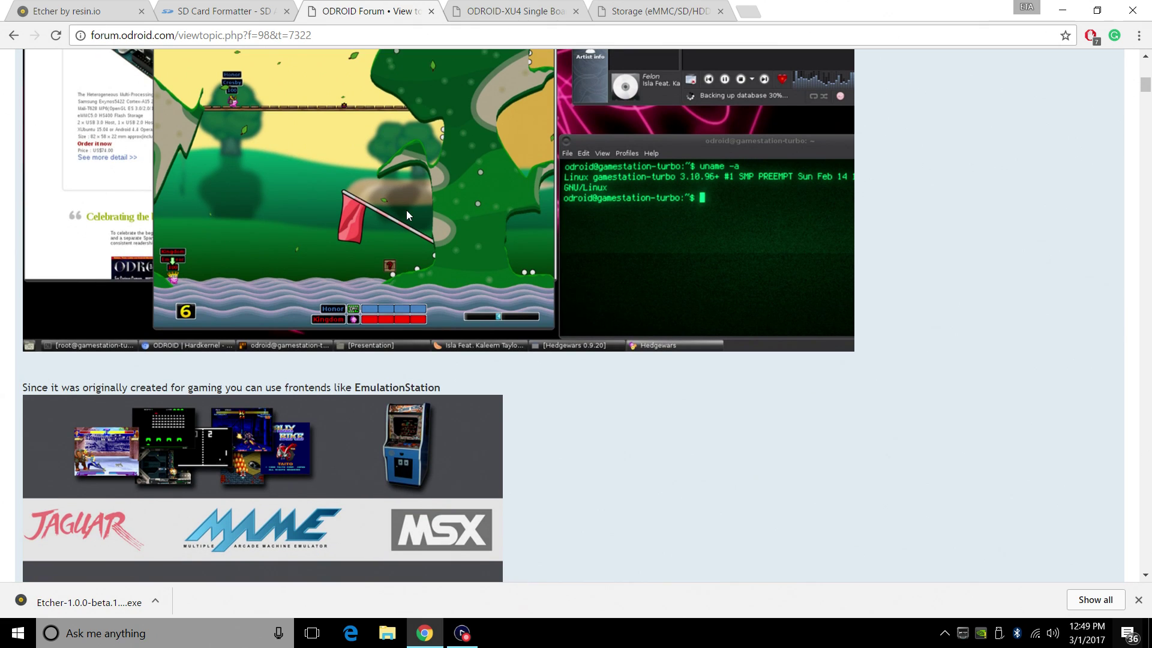
scroll(407, 215, down, 20)
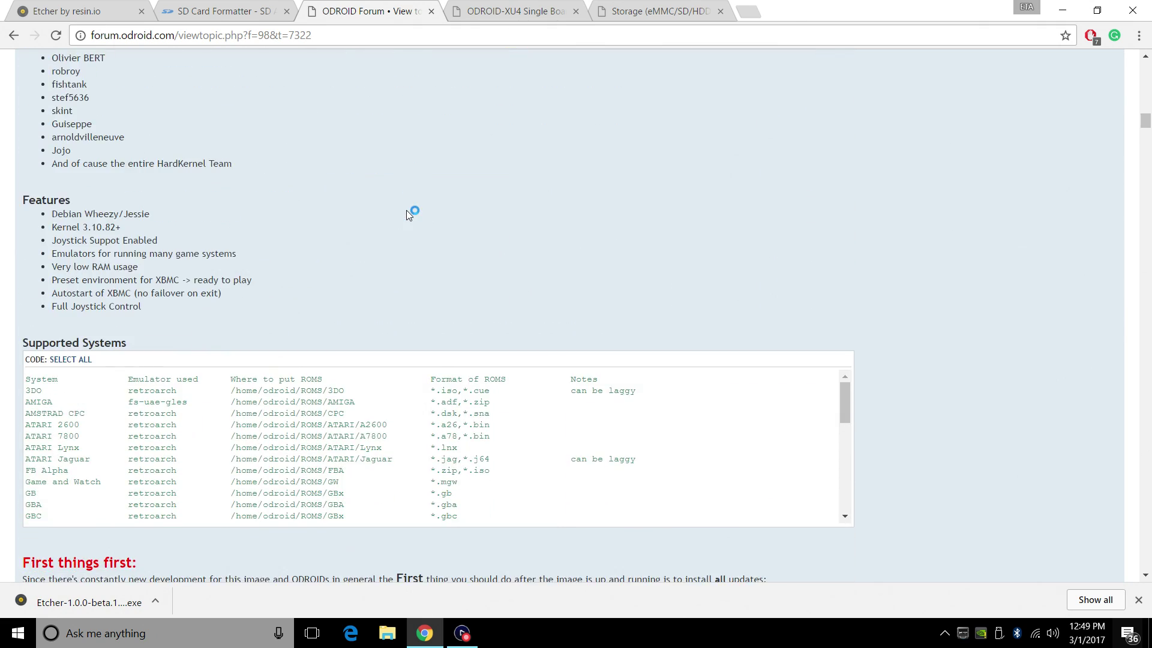
scroll(407, 215, down, 5)
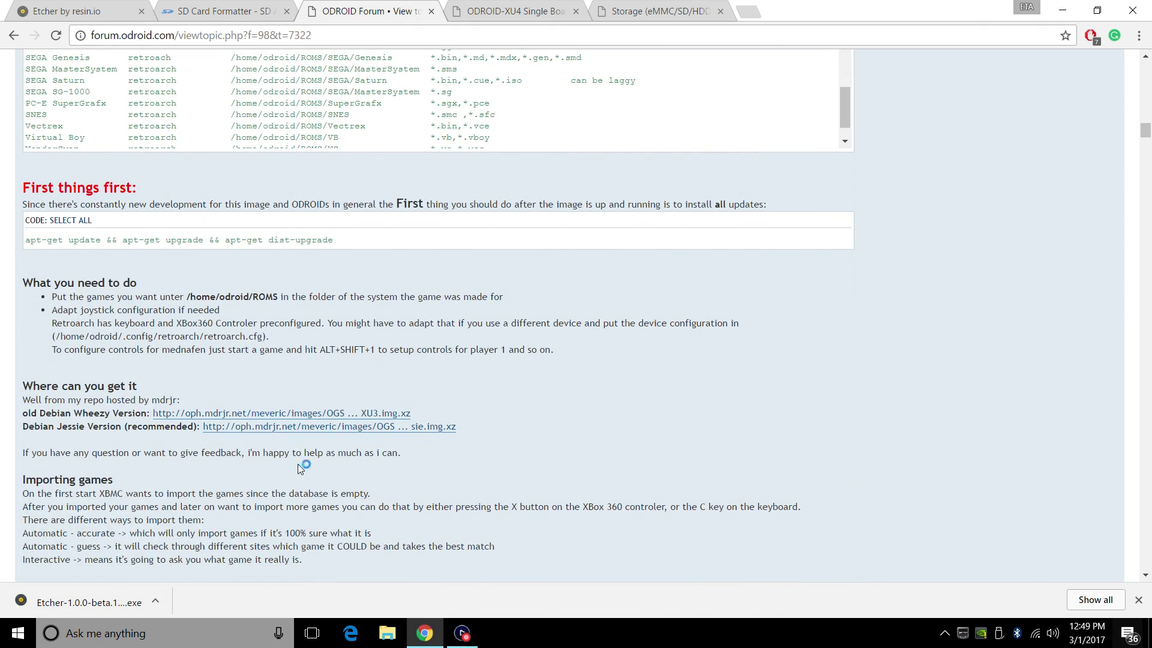
click(251, 428)
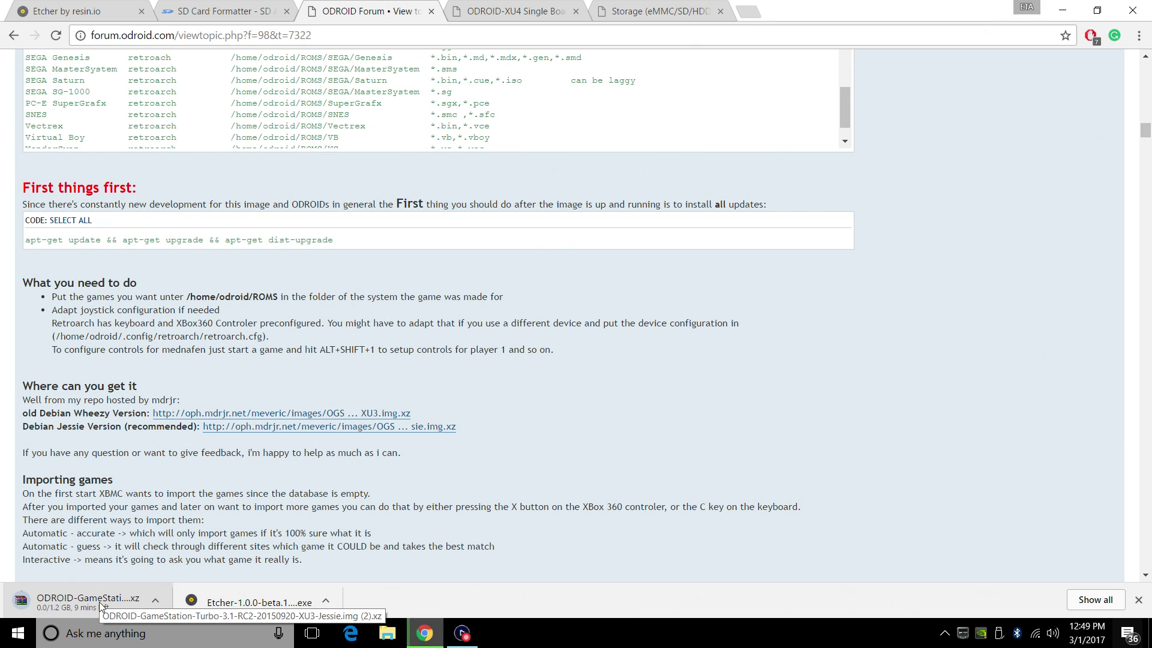
- Browse the ODROID-XU4 product page and the flash storage products, then minimize Chrome
click(522, 11)
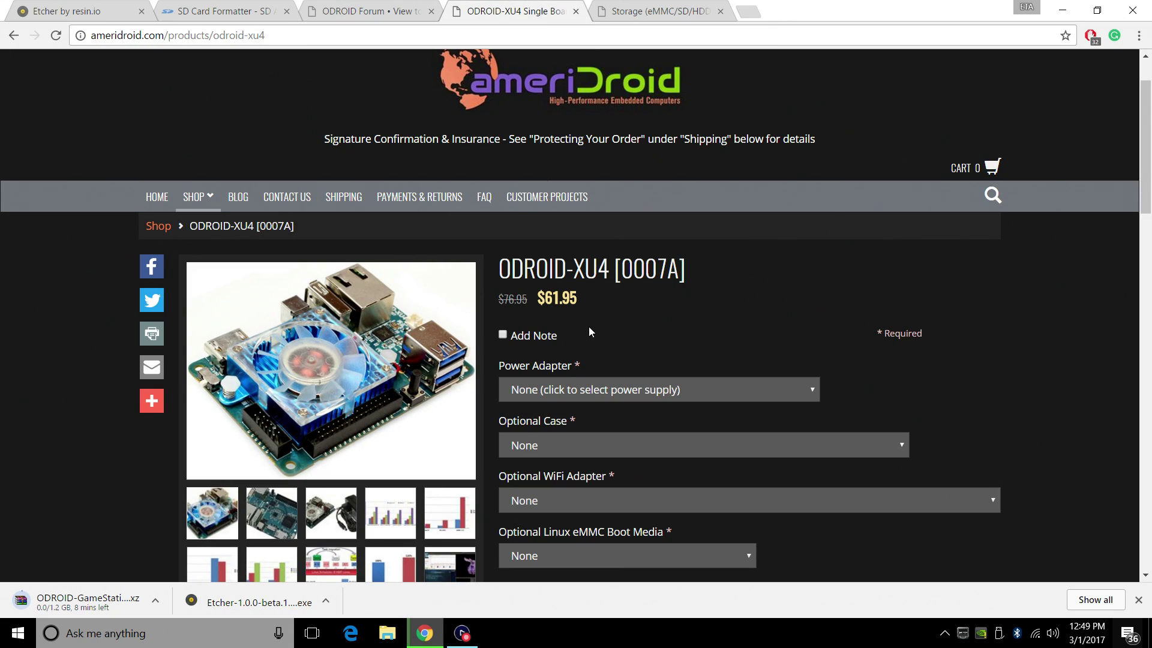
scroll(507, 103, up, 1)
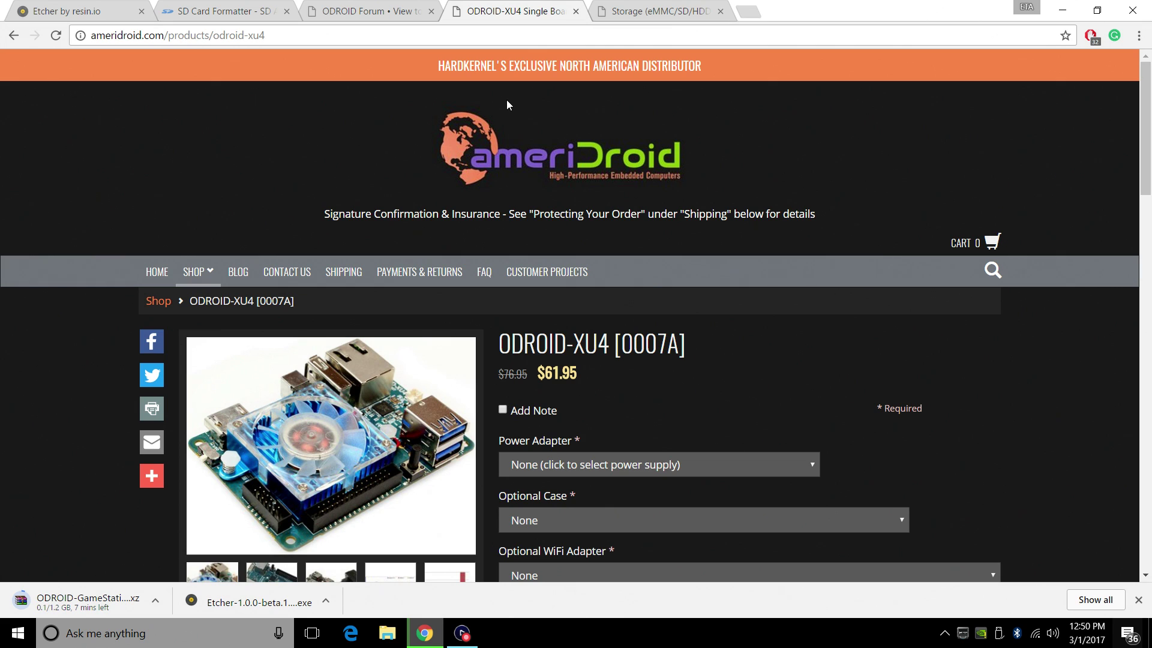
key(ctrl+Tab)
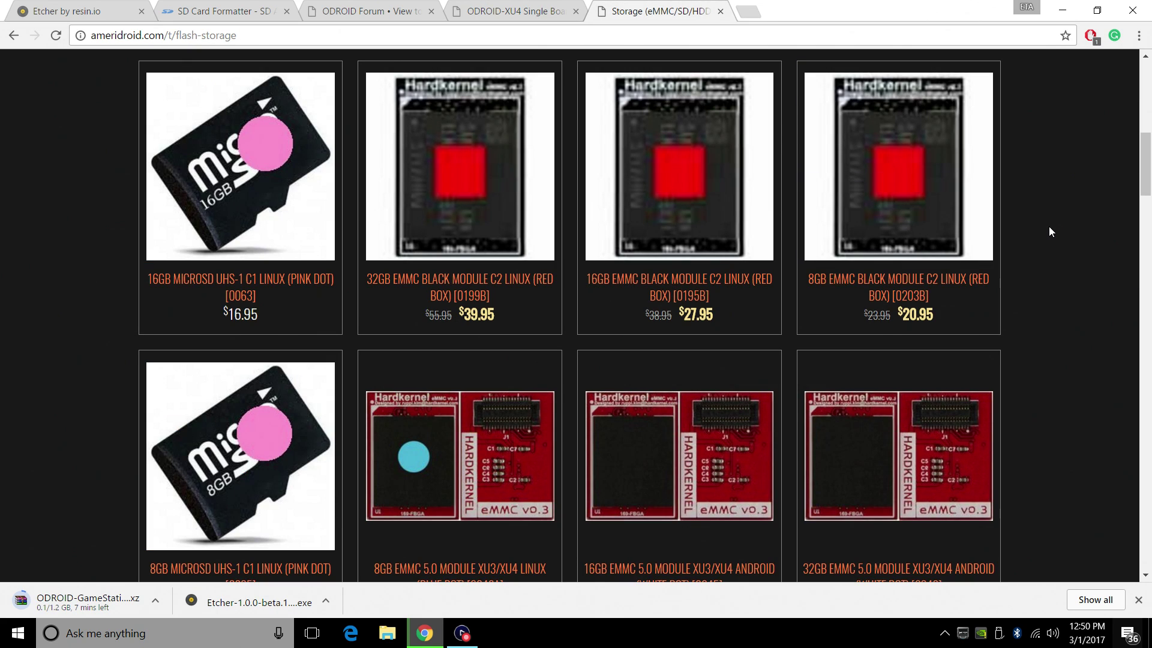
scroll(1036, 273, down, 7)
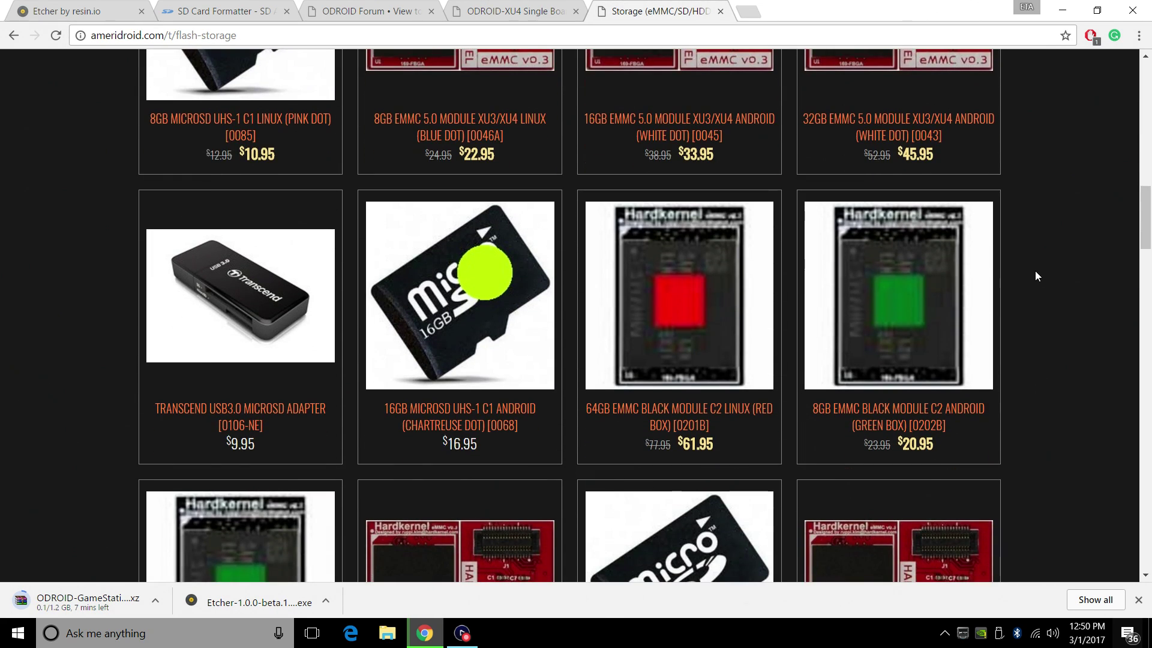
scroll(1036, 276, down, 3)
scroll(1035, 271, down, 2)
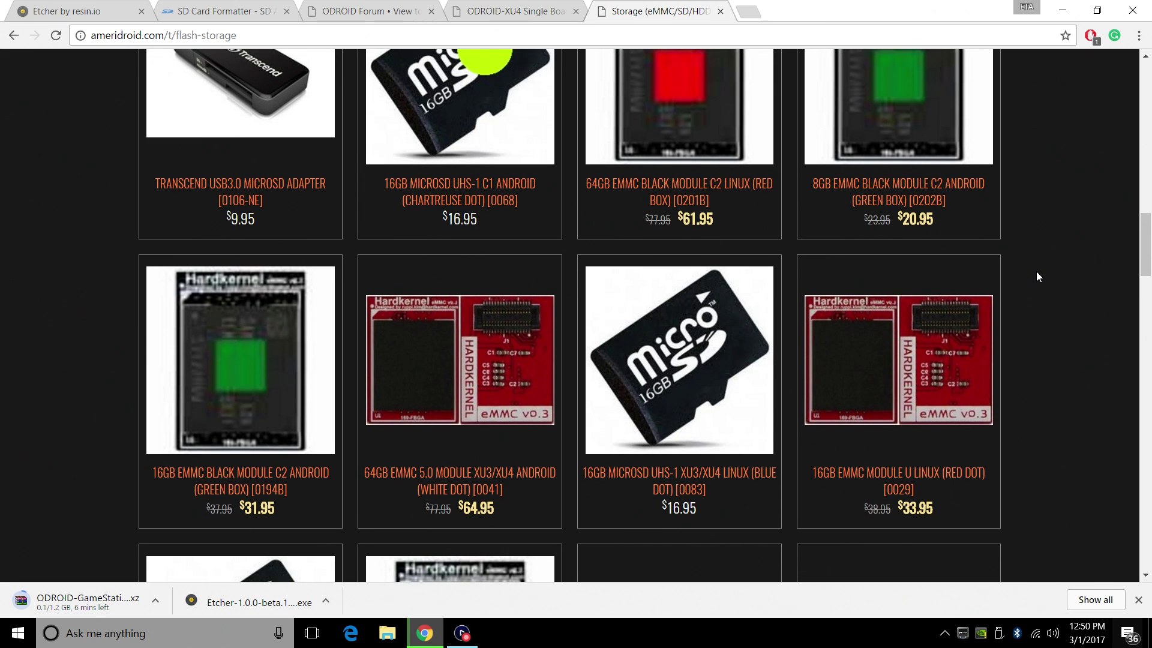
scroll(1035, 271, up, 2)
scroll(1037, 273, down, 15)
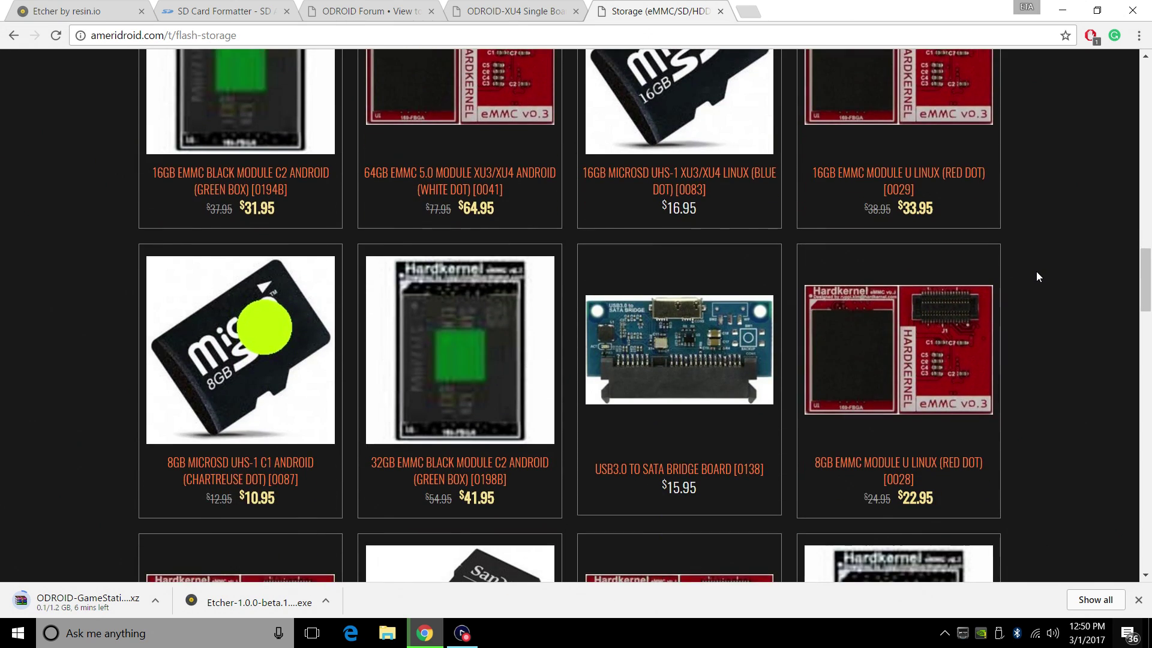
scroll(1035, 271, down, 10)
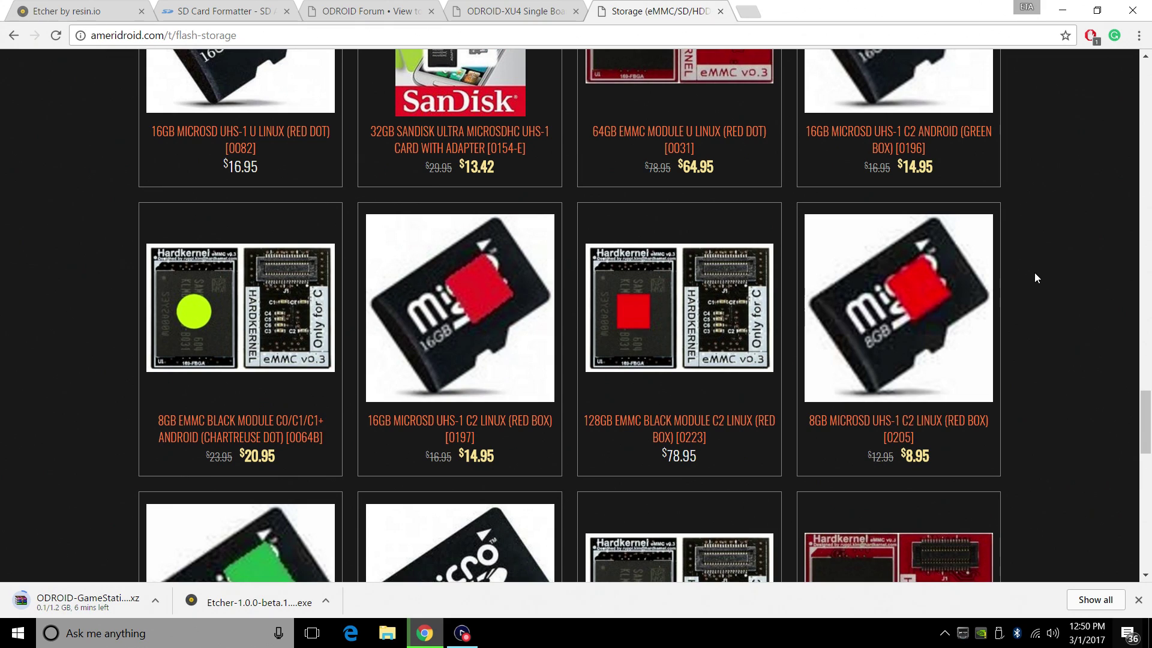
mouse_move(636, 426)
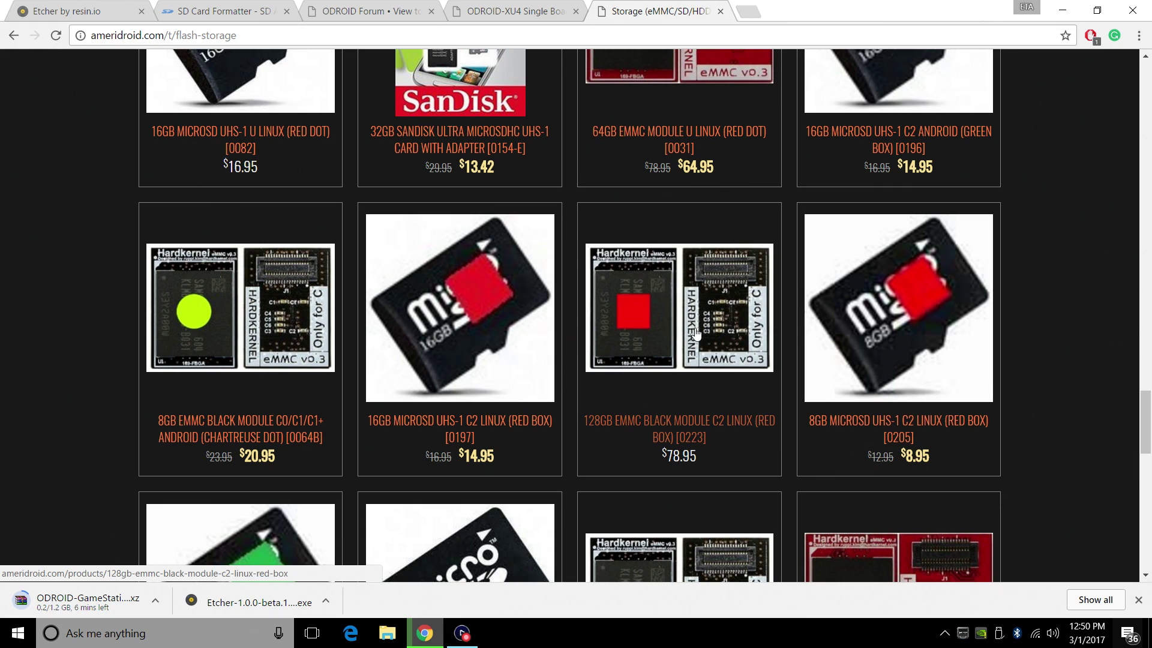
mouse_move(709, 324)
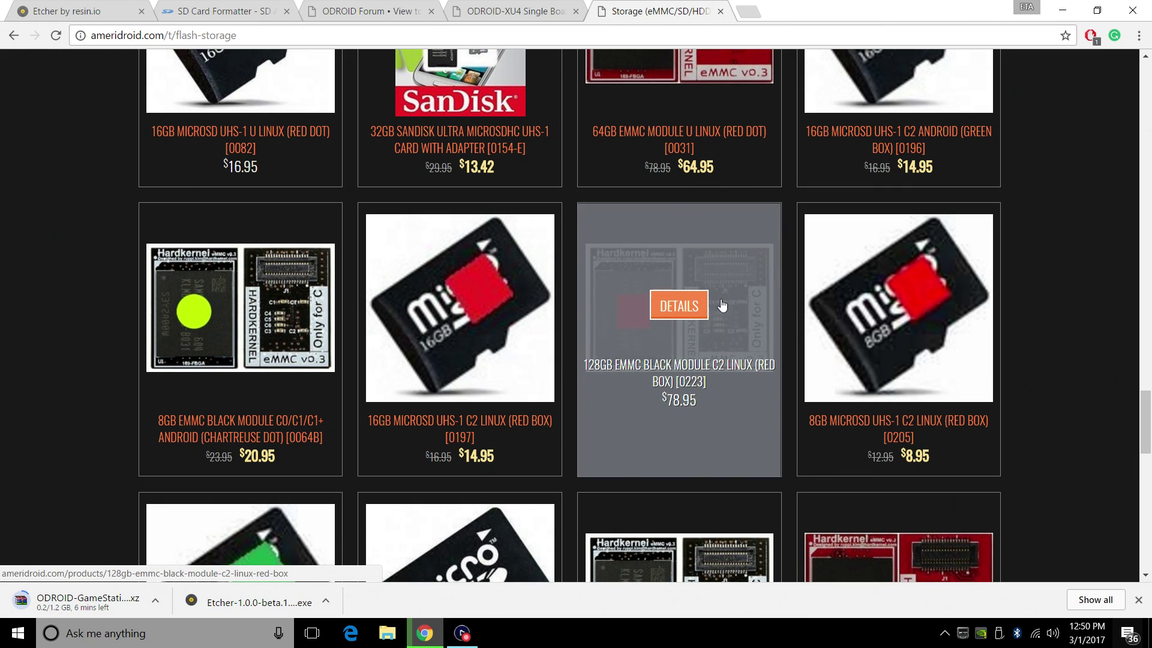
click(1062, 10)
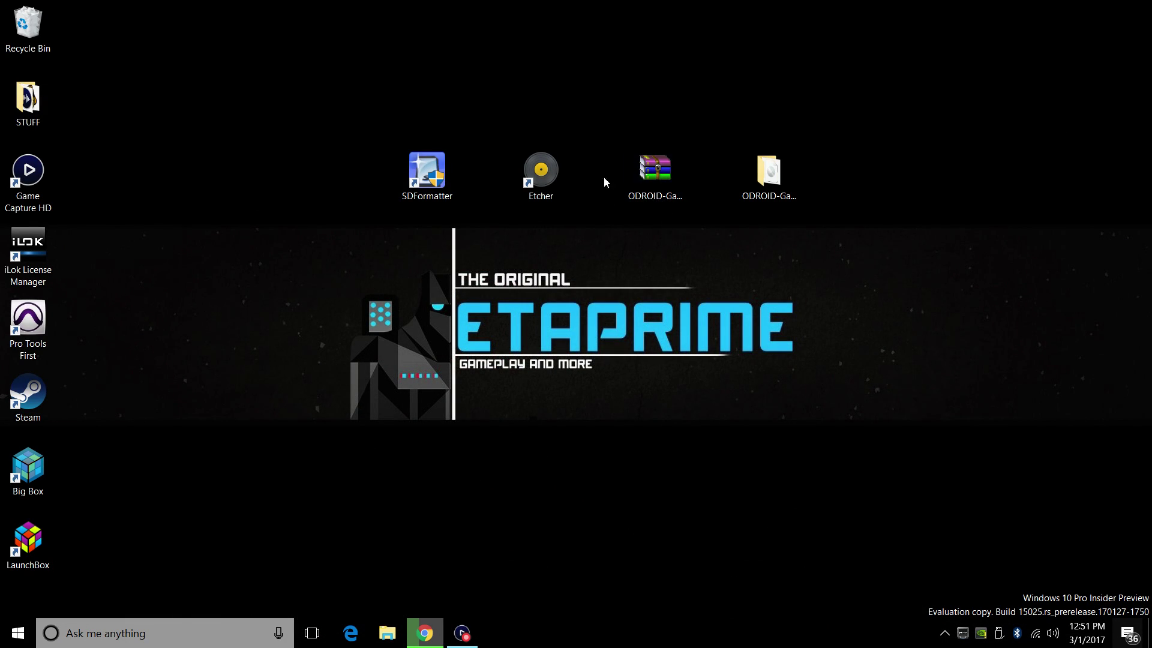
right_click(666, 179)
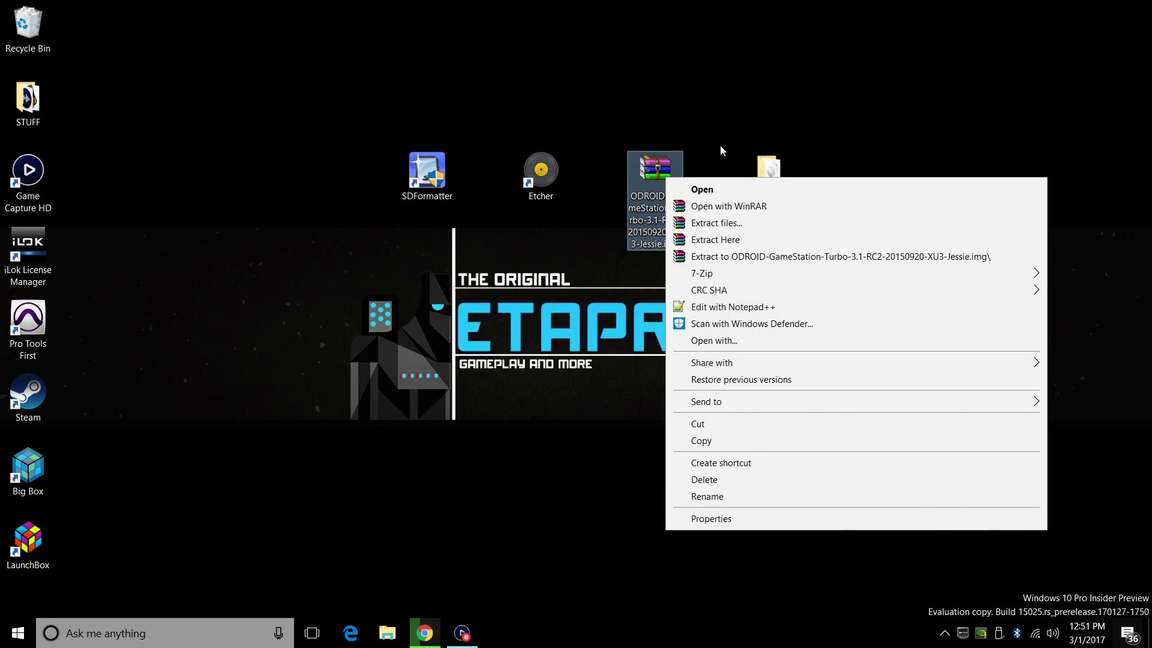
click(719, 155)
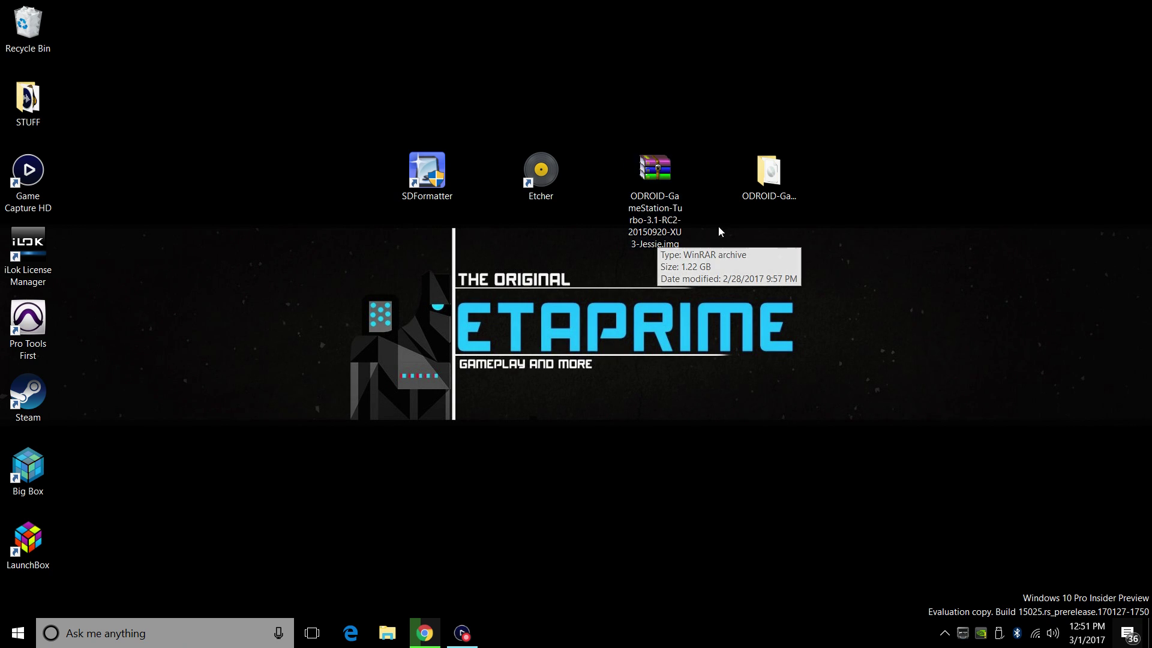
double_click(768, 180)
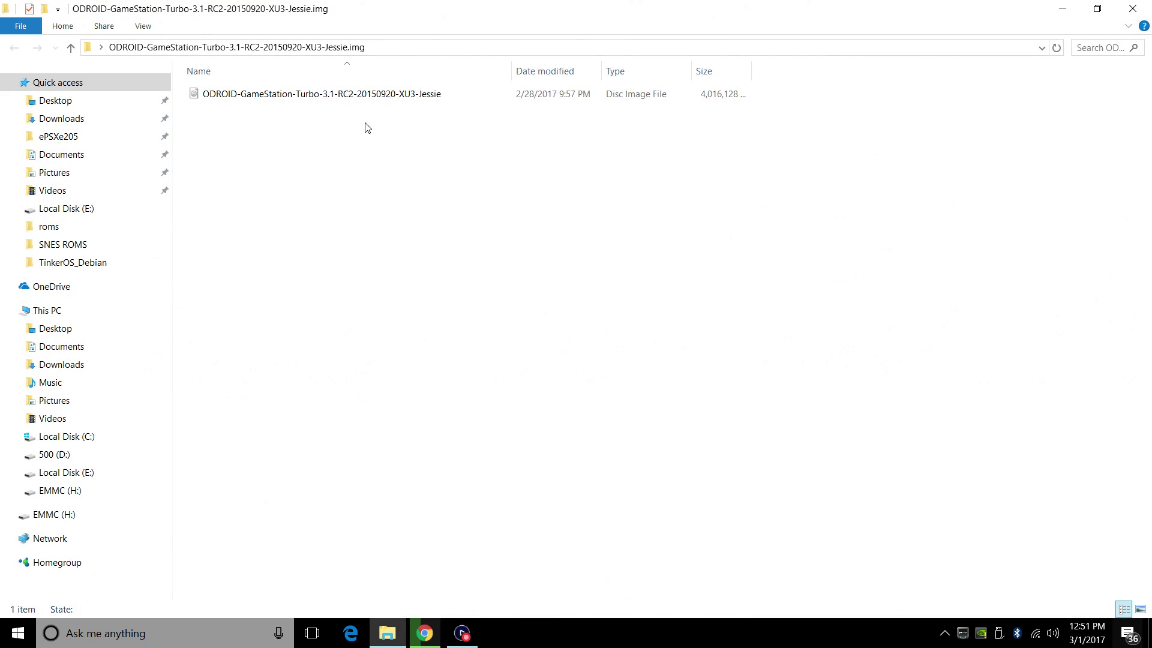
click(629, 102)
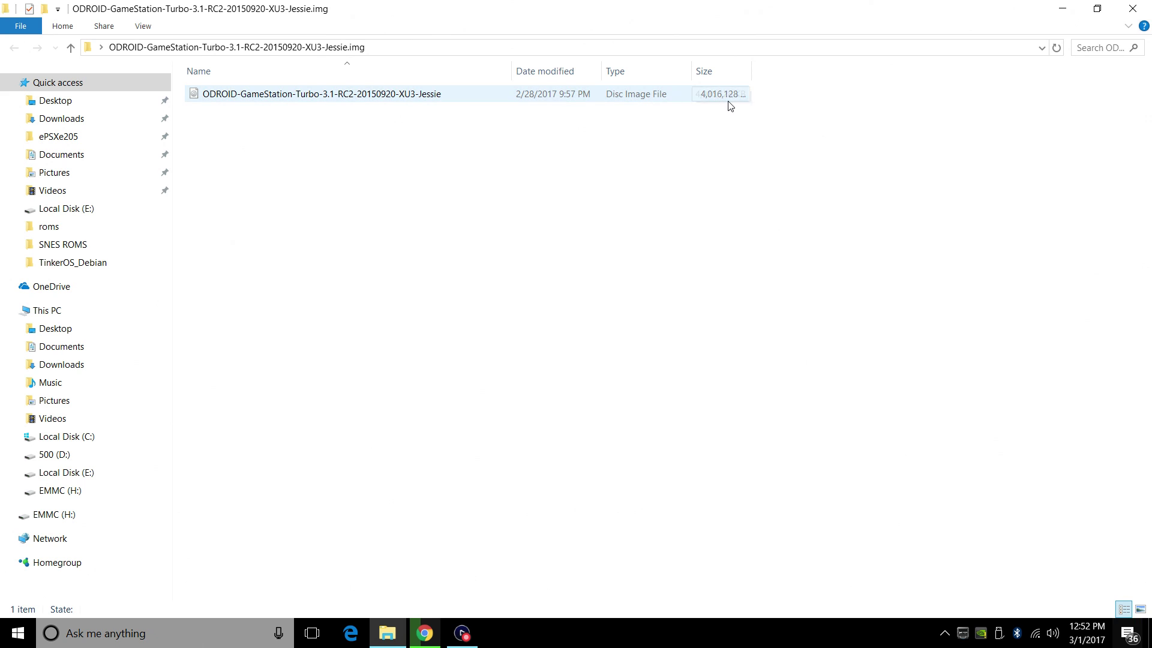
click(810, 100)
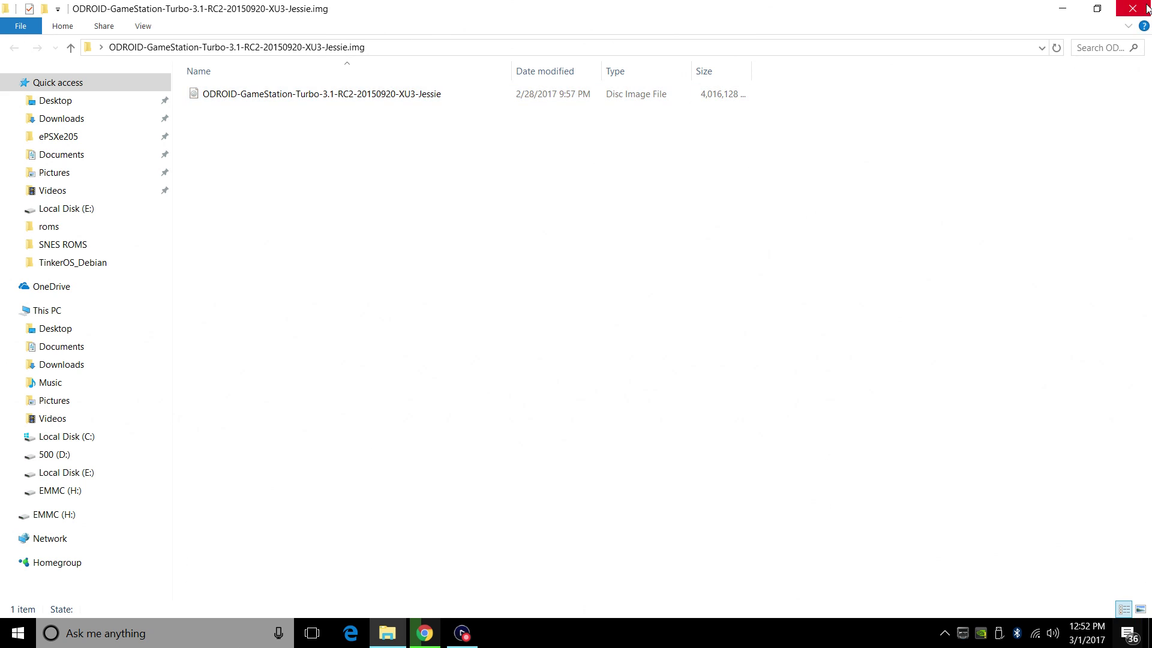
click(1062, 9)
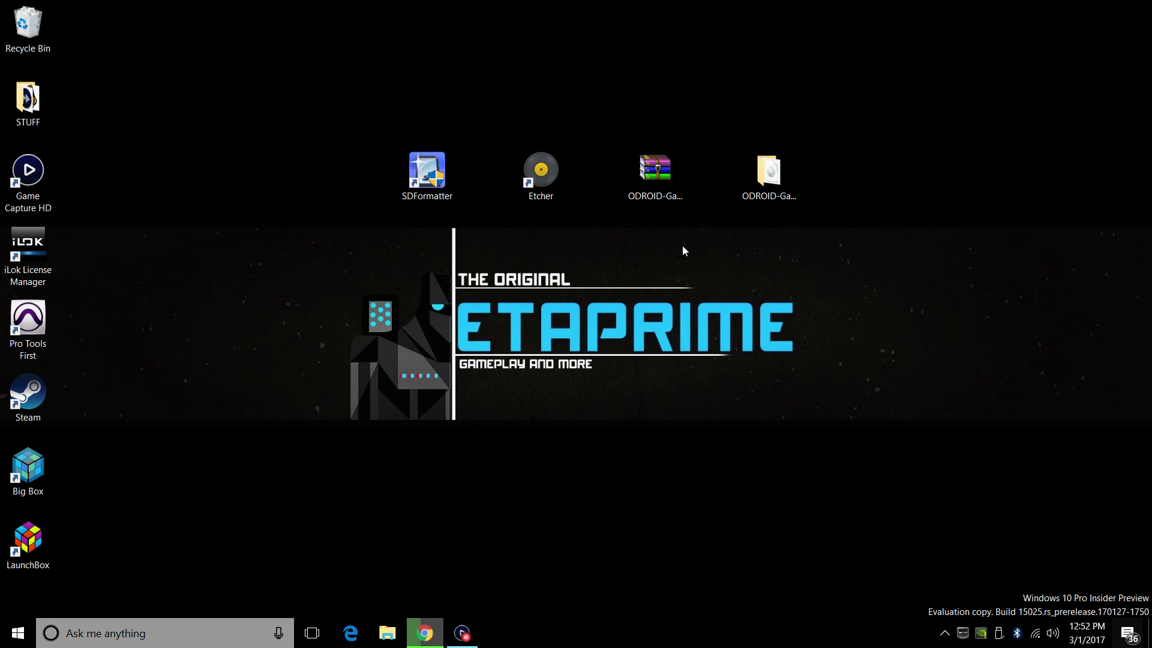
- In Etcher, select the GameStation Turbo image from the Desktop's ODROID GameStation folder
double_click(542, 174)
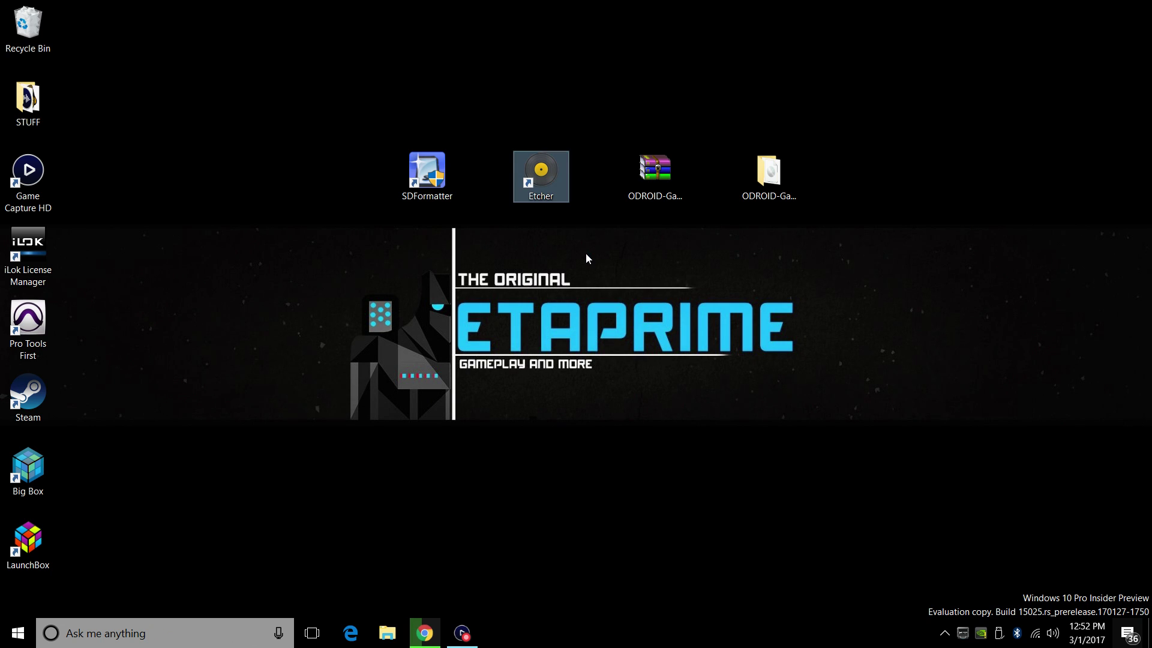
click(756, 284)
click(466, 350)
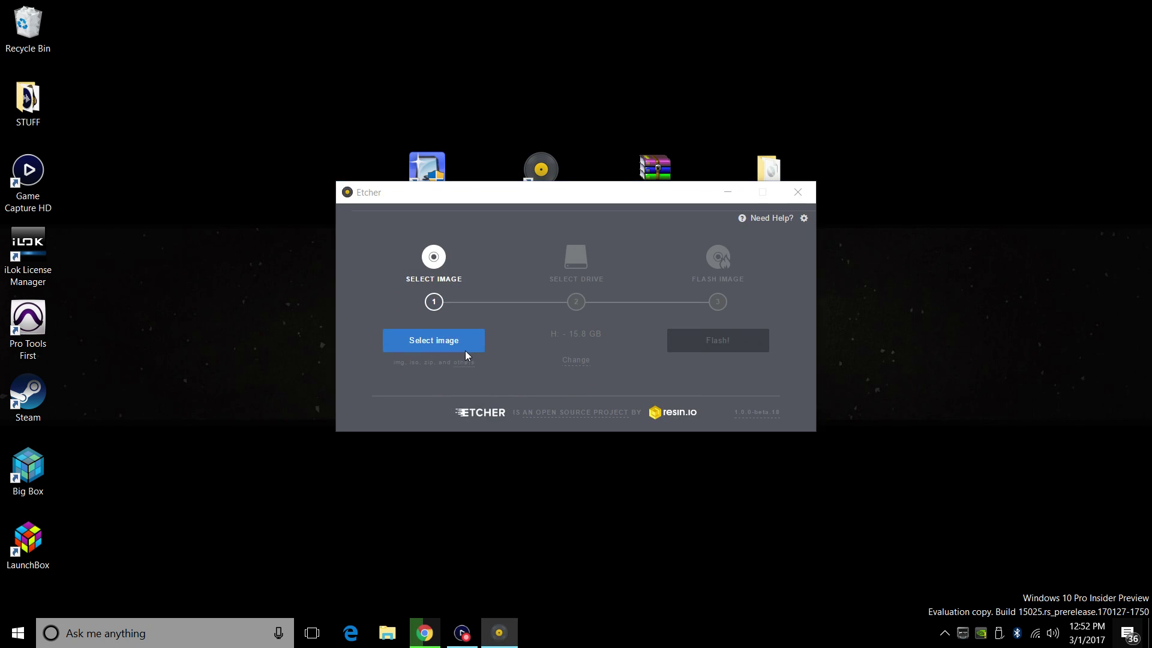
click(394, 309)
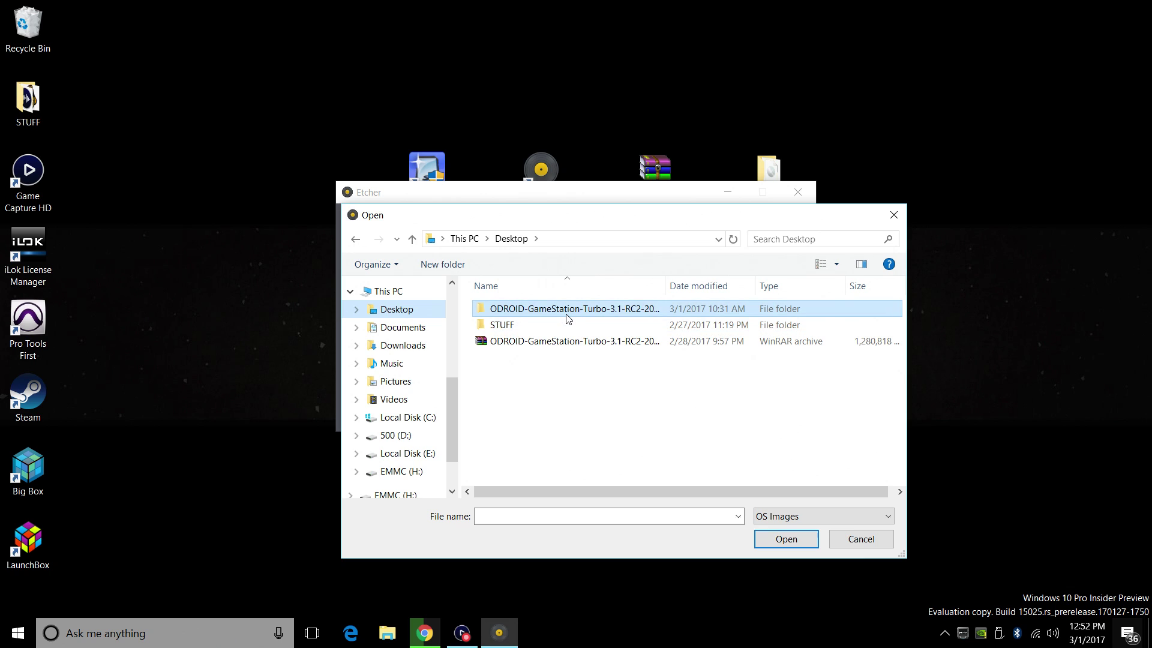
double_click(601, 313)
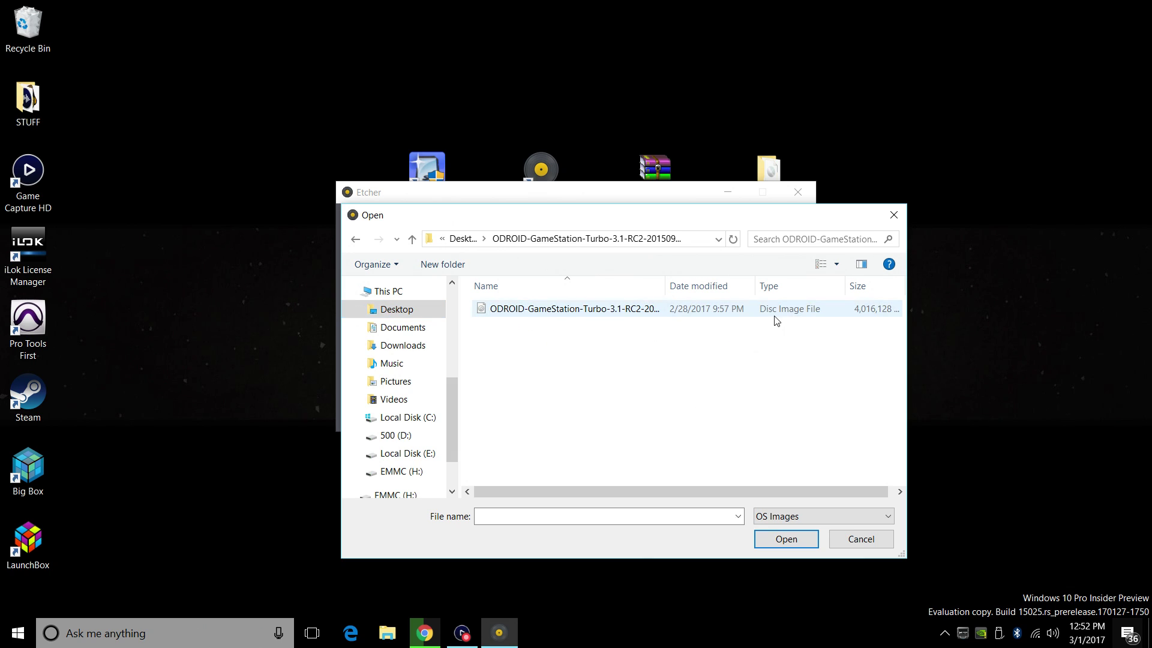
double_click(806, 311)
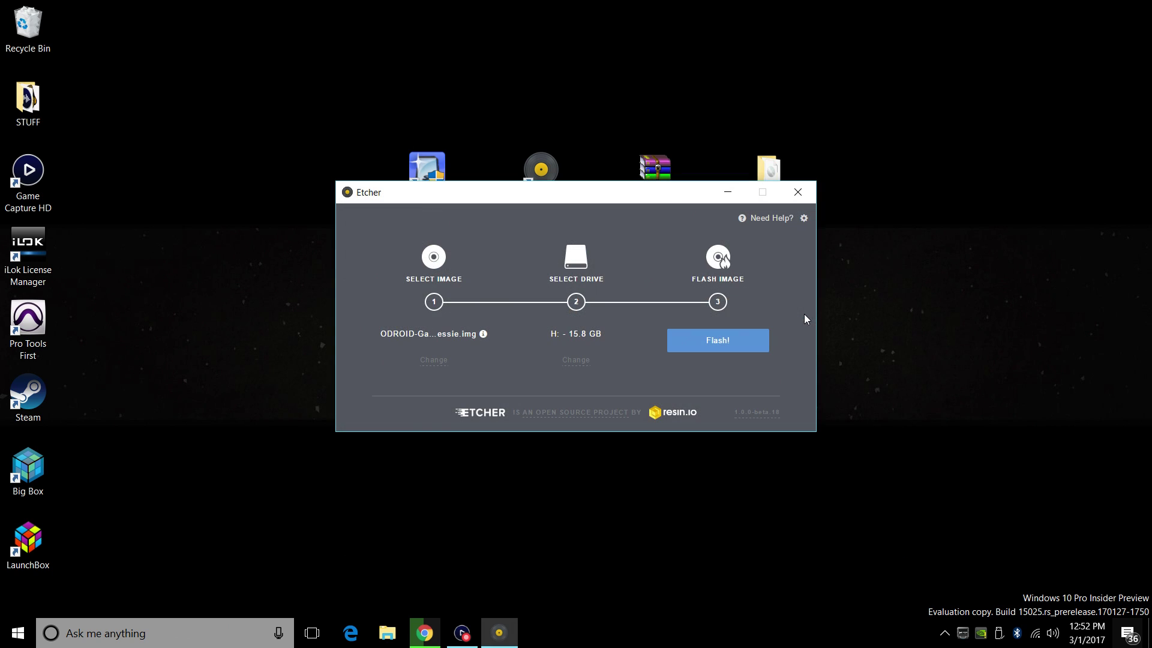
- Target the 15.8 GB drive H: and start flashing
click(576, 360)
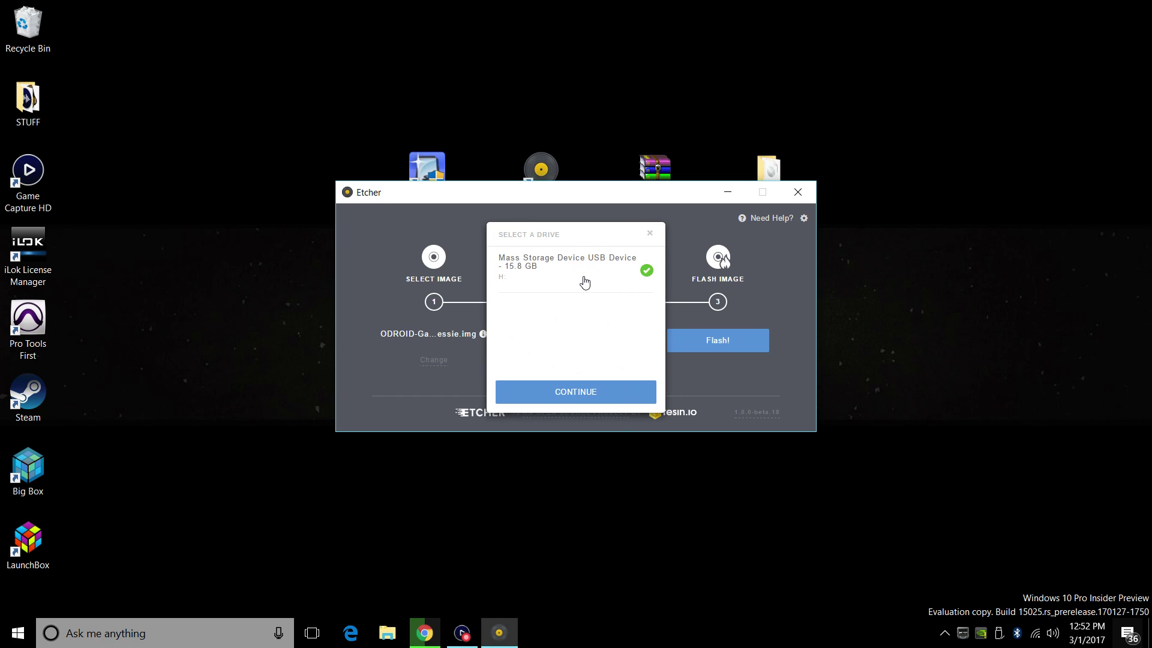
click(607, 393)
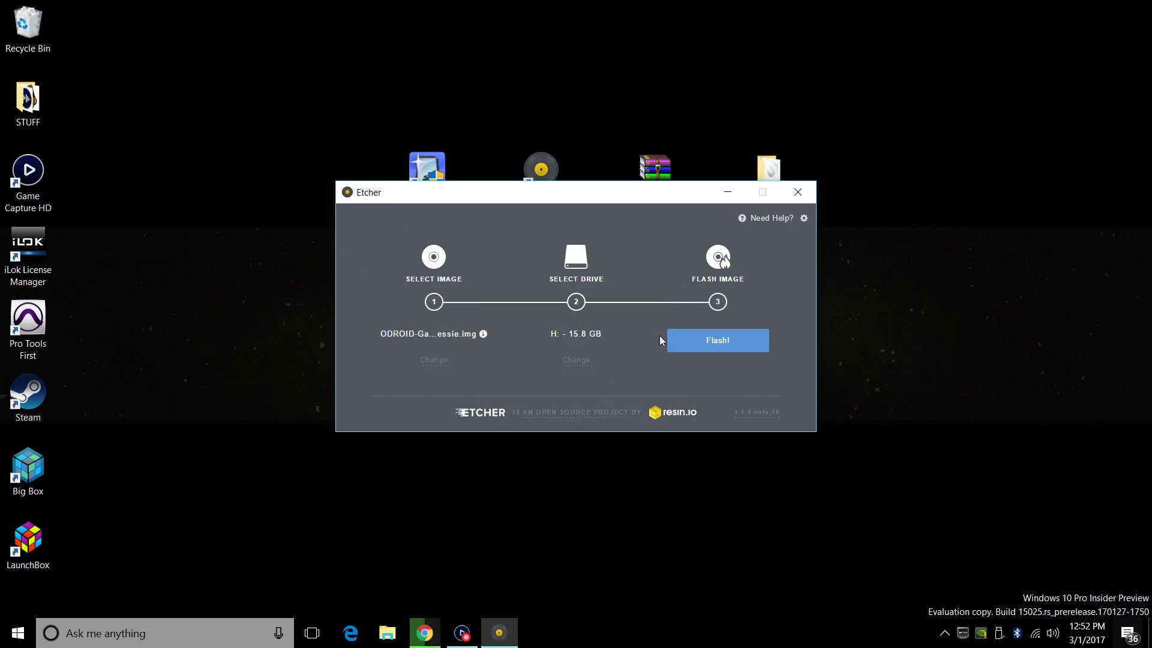
click(716, 340)
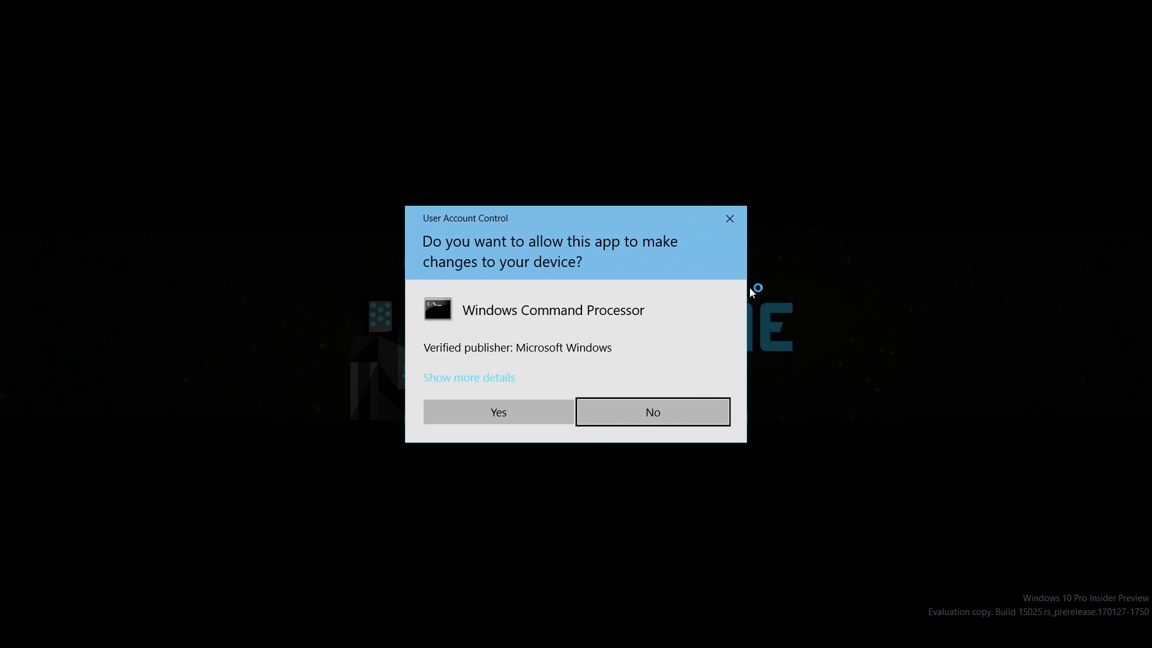
- Approve the Windows permission prompt so Etcher can flash the card
click(484, 406)
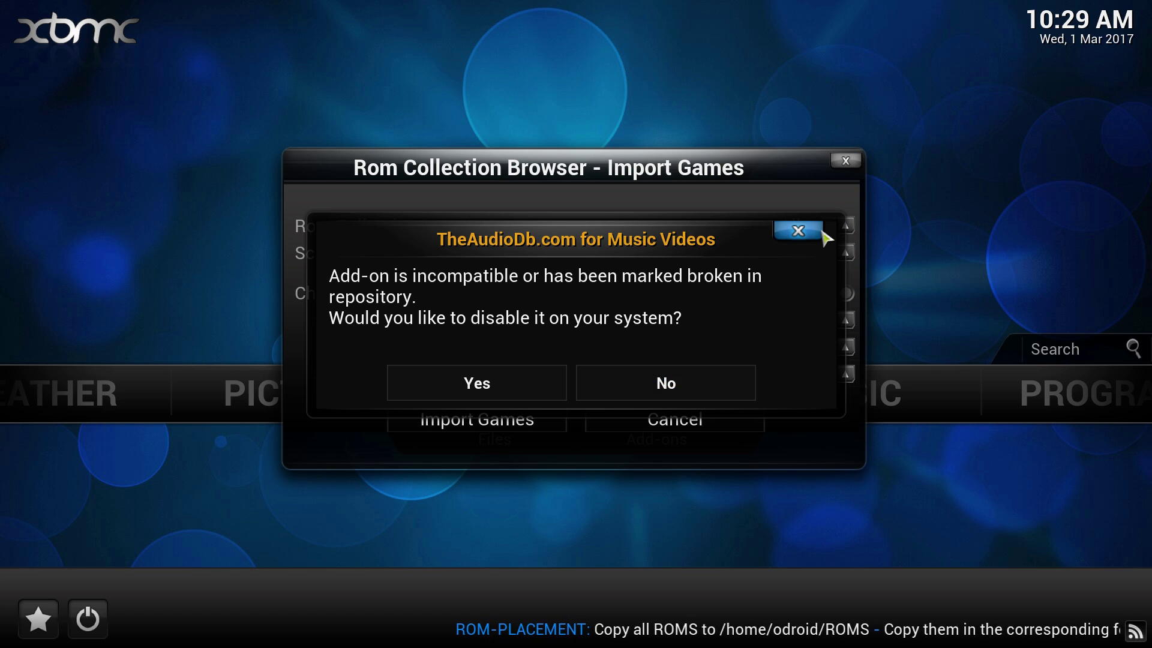
- Dismiss the add-on warning and Import Games dialog, then exit XBMC to the Debian desktop
click(802, 229)
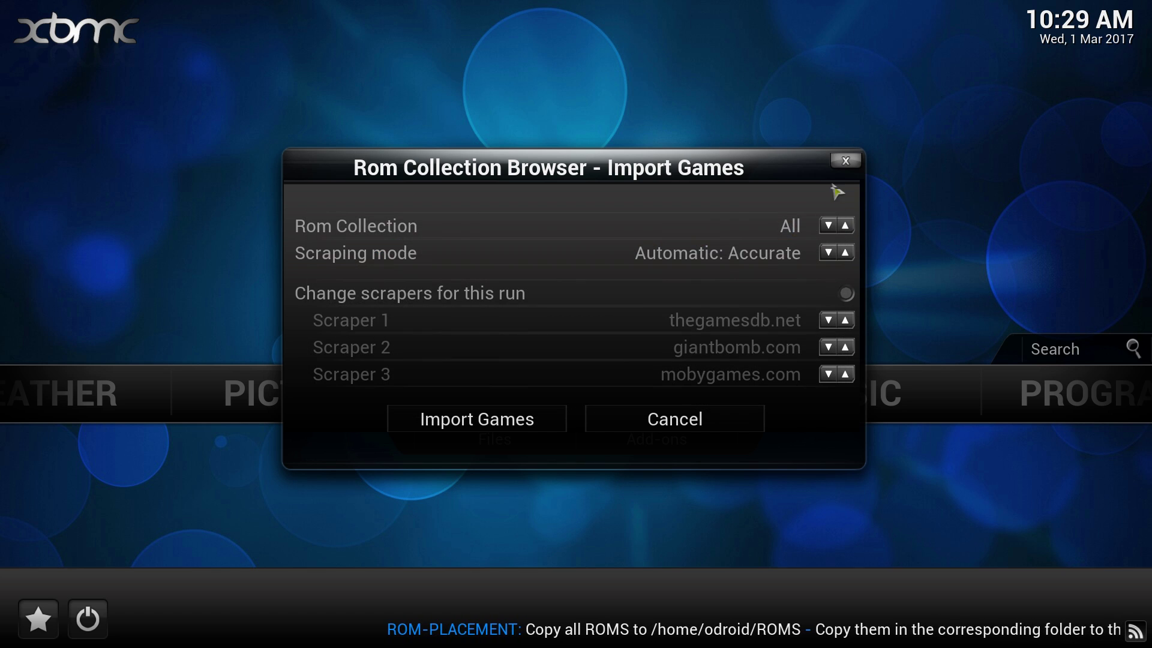
click(846, 162)
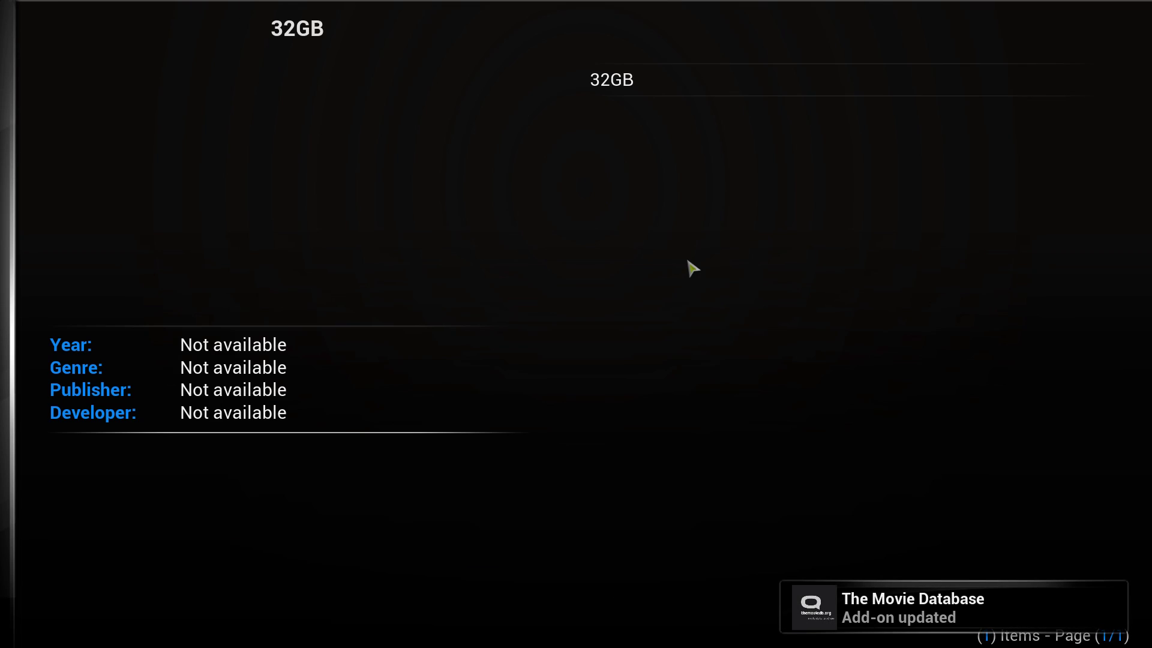
key(Down)
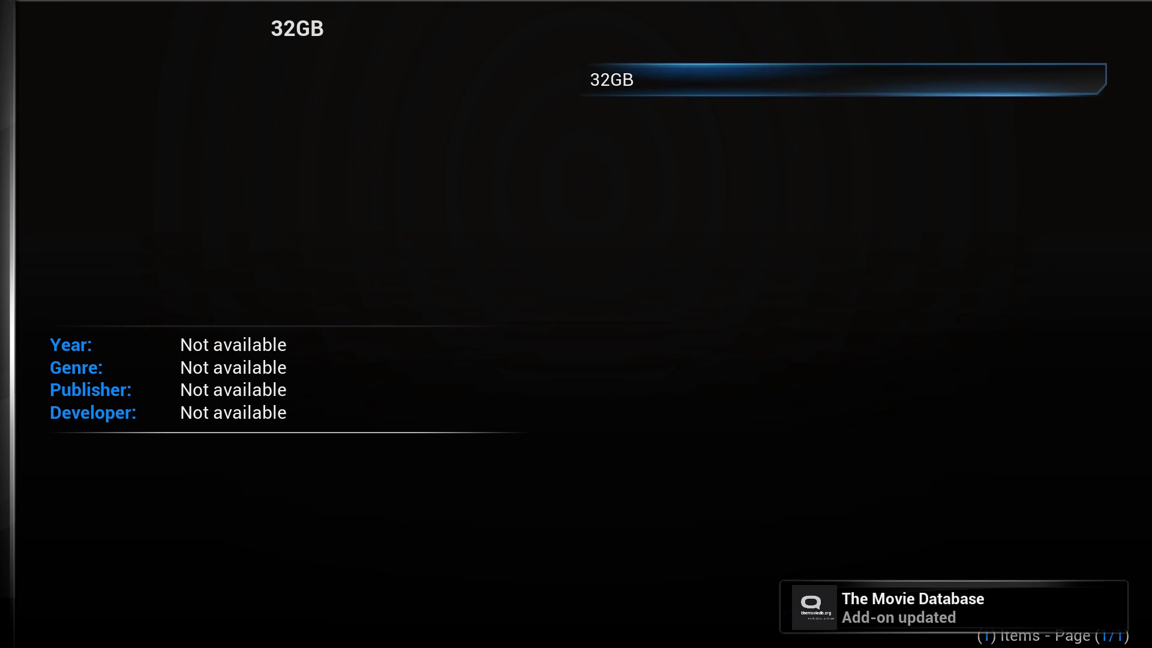
key(Escape)
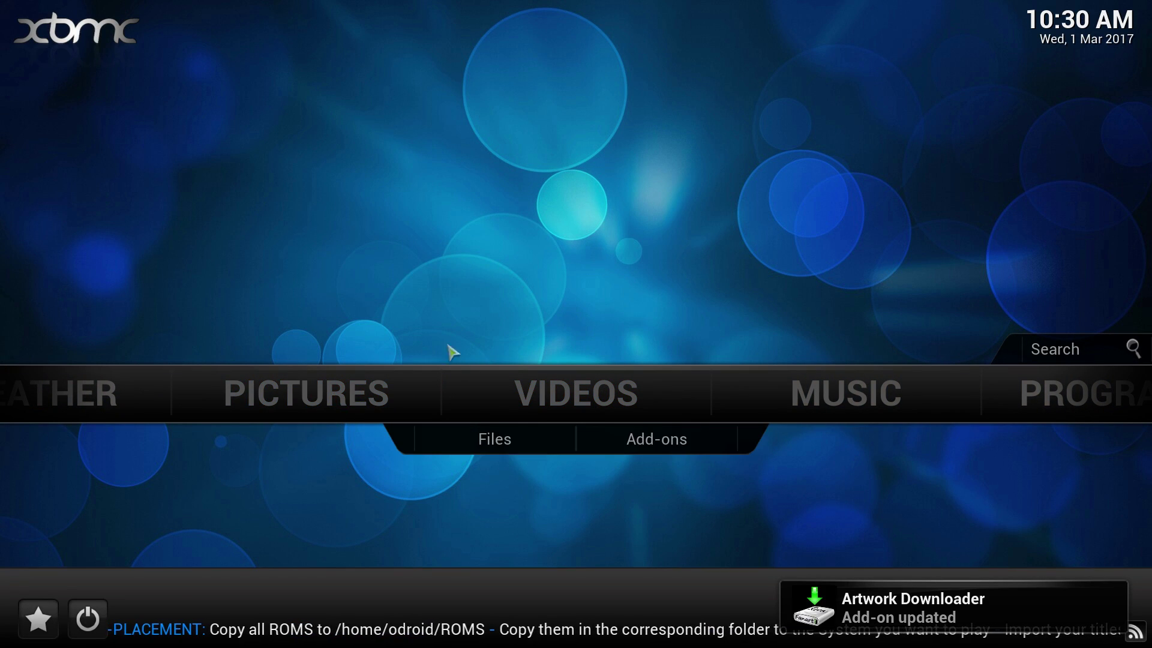
click(87, 618)
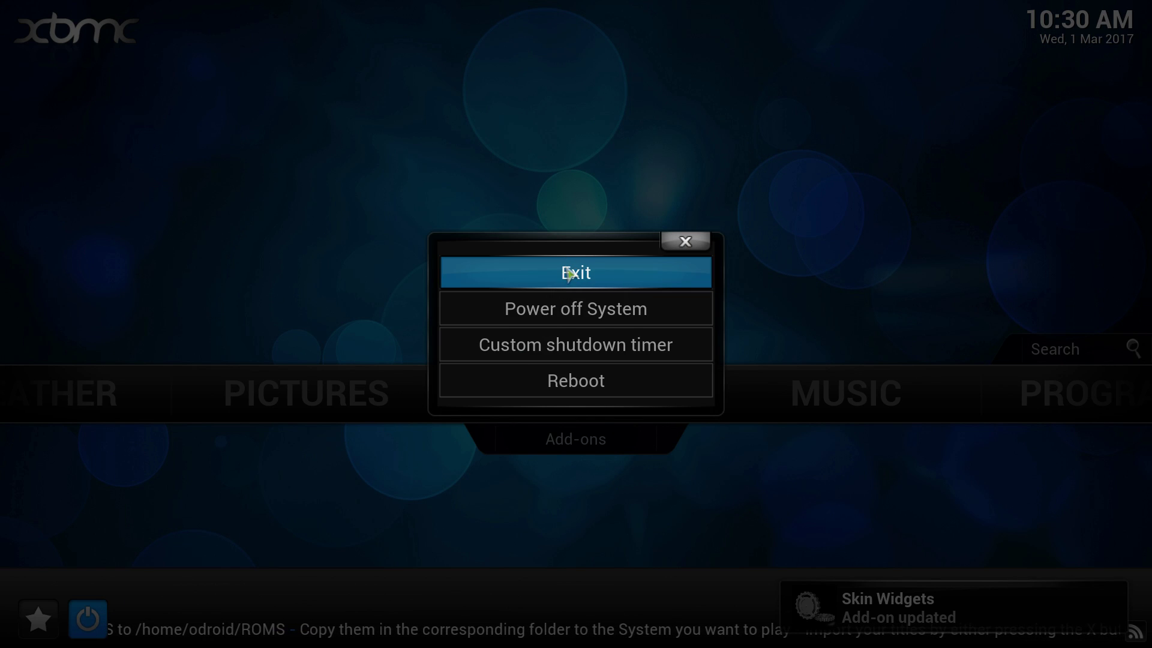
click(570, 273)
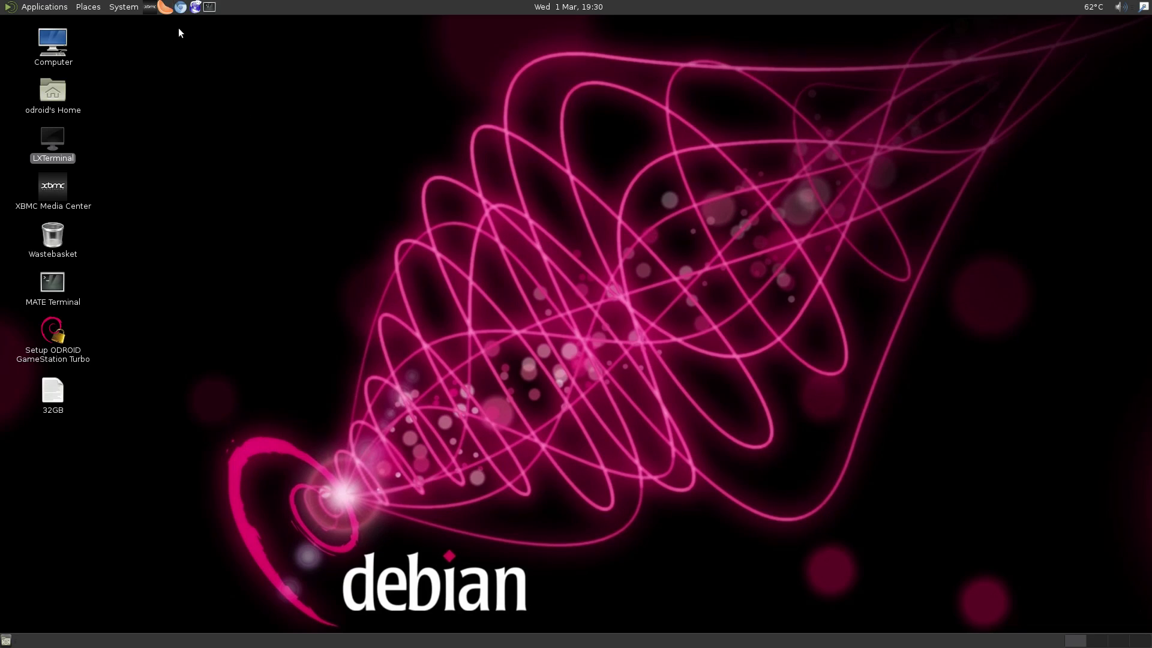
- In Chromium, search Google for 'gamestation turbo xu4'
click(180, 7)
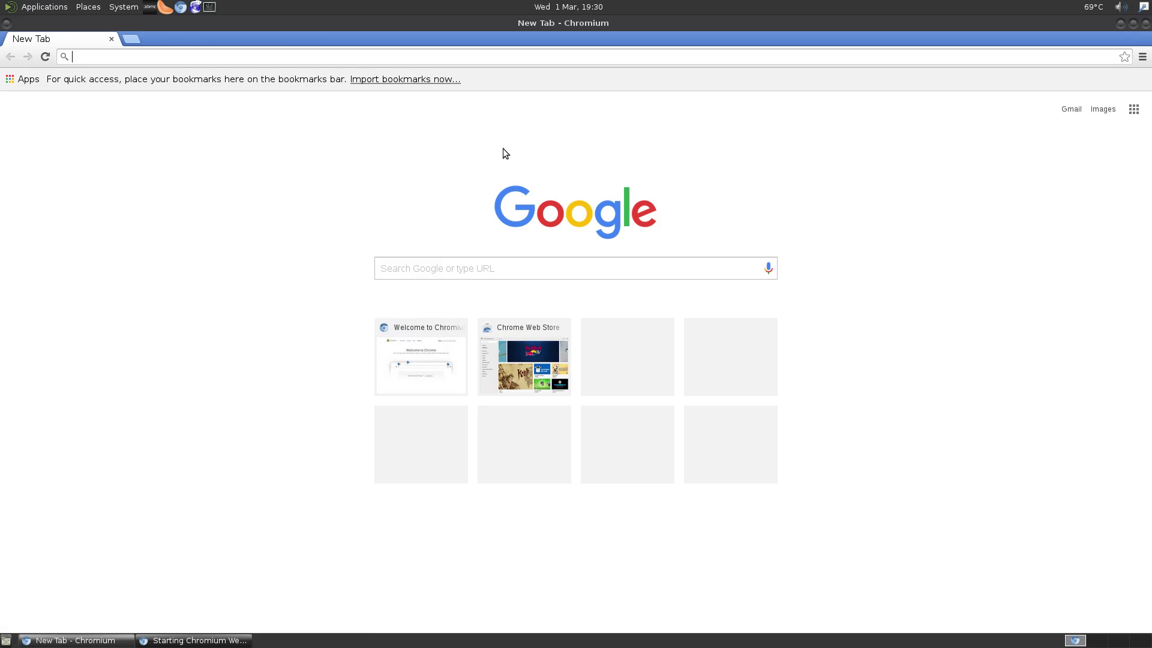
click(479, 268)
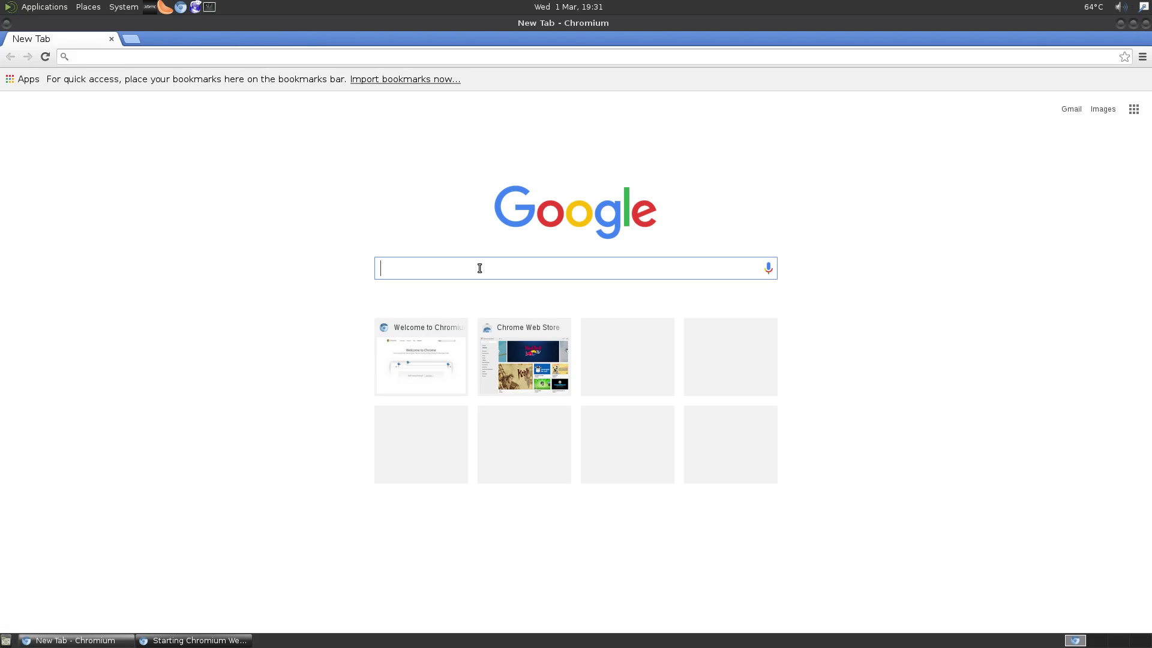
text(ga)
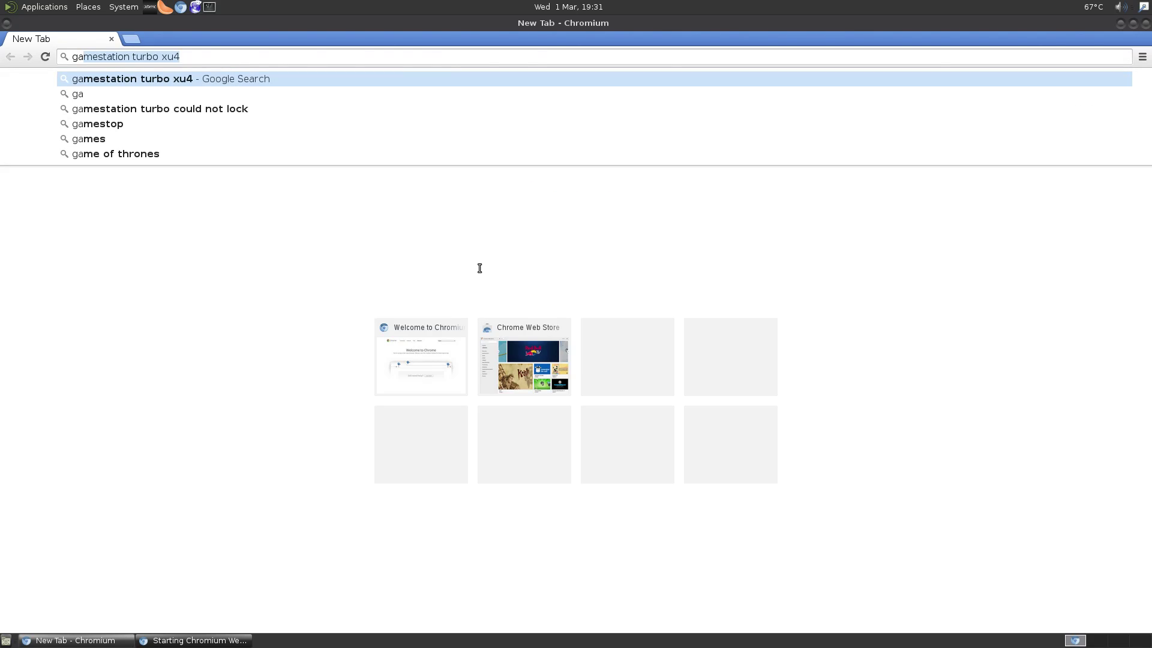
key(Return)
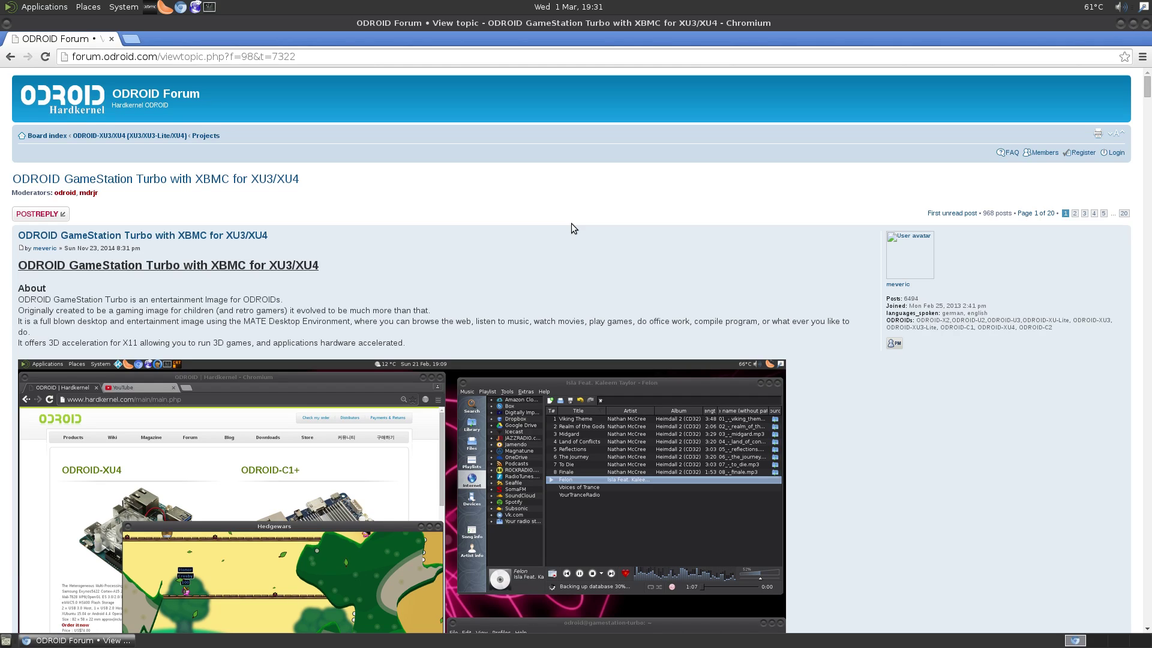
- Copy the apt-get update, upgrade and dist-upgrade command line from the forum post
scroll(573, 223, down, 10)
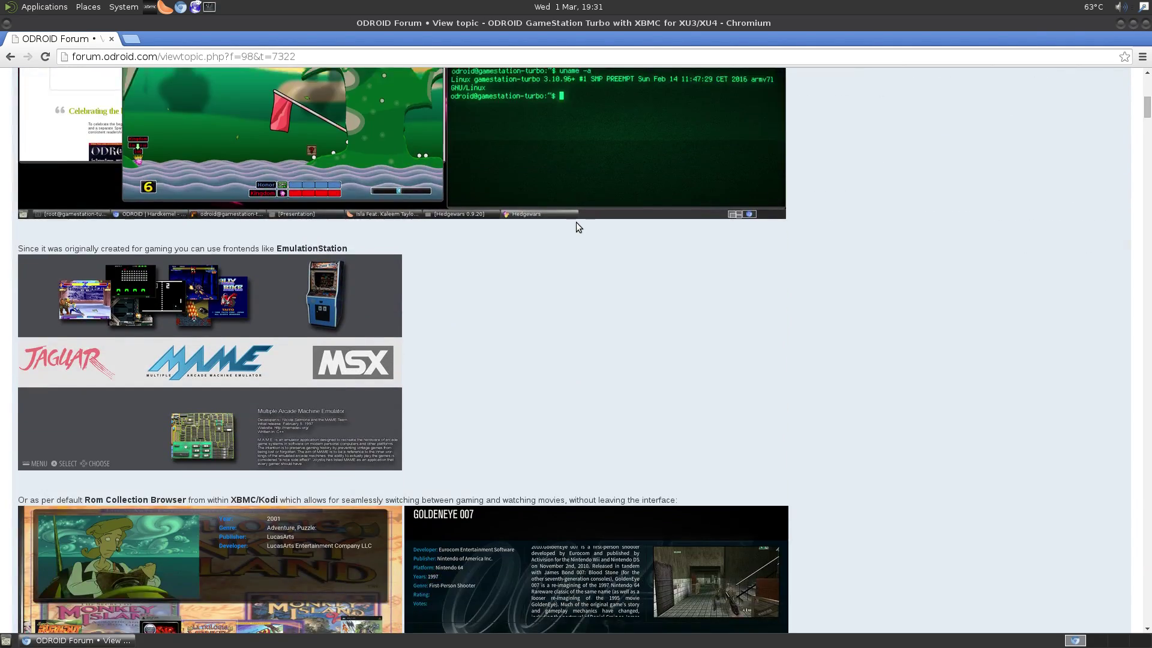
scroll(576, 223, down, 12)
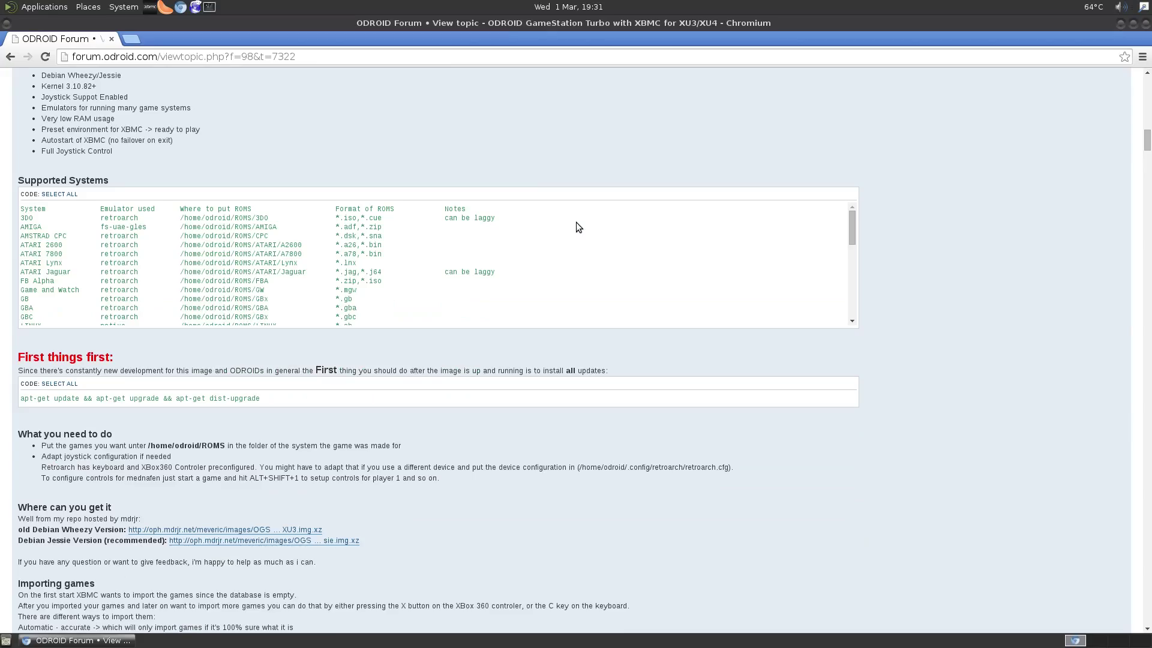
scroll(576, 227, down, 3)
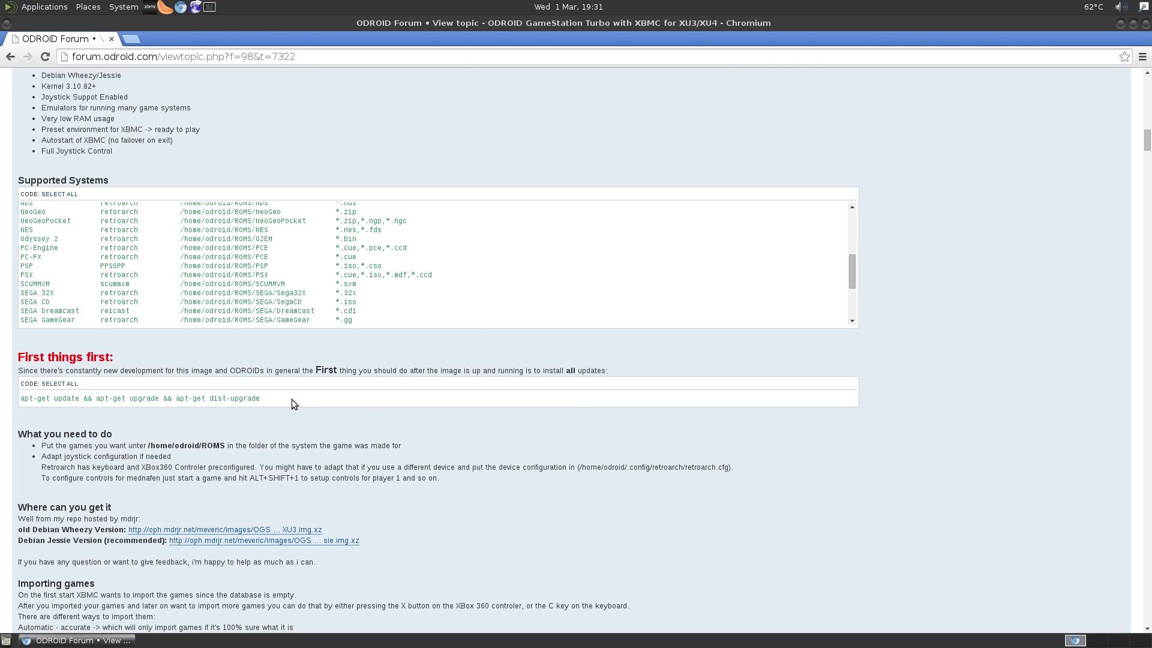
drag(273, 401, 24, 397)
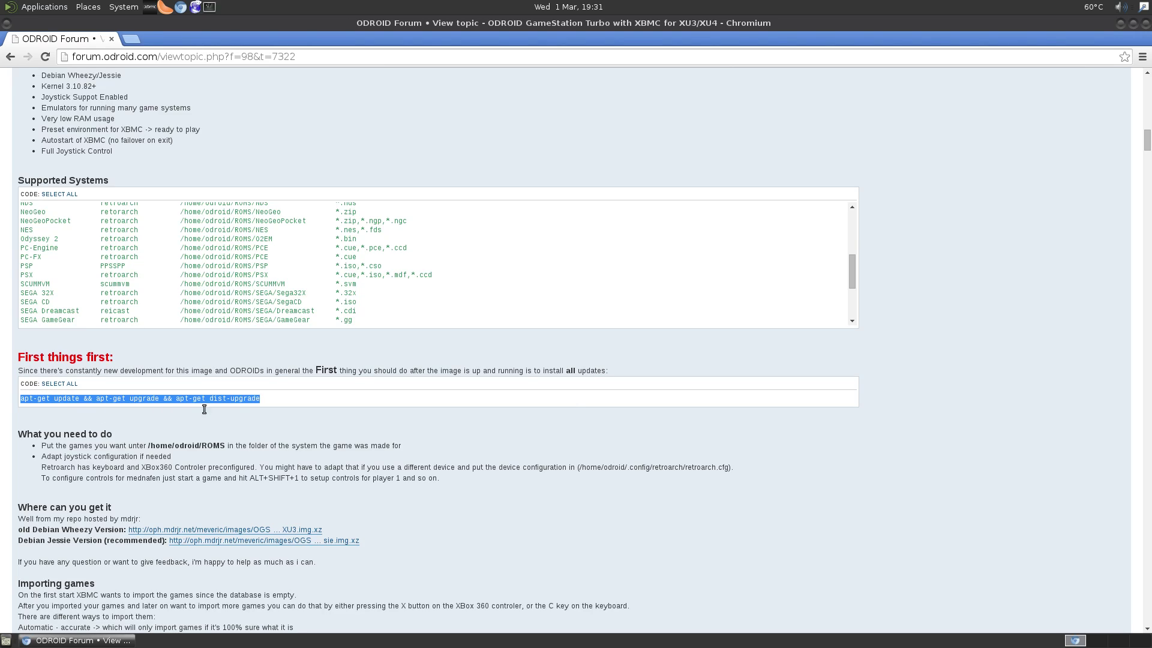
right_click(248, 397)
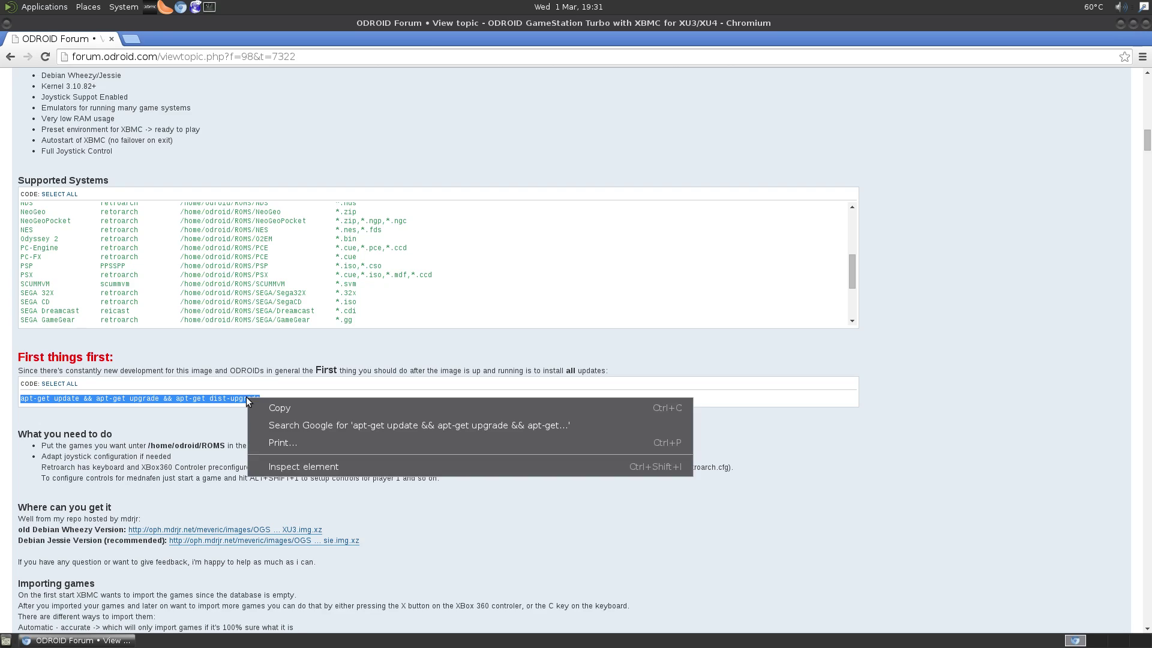
click(285, 410)
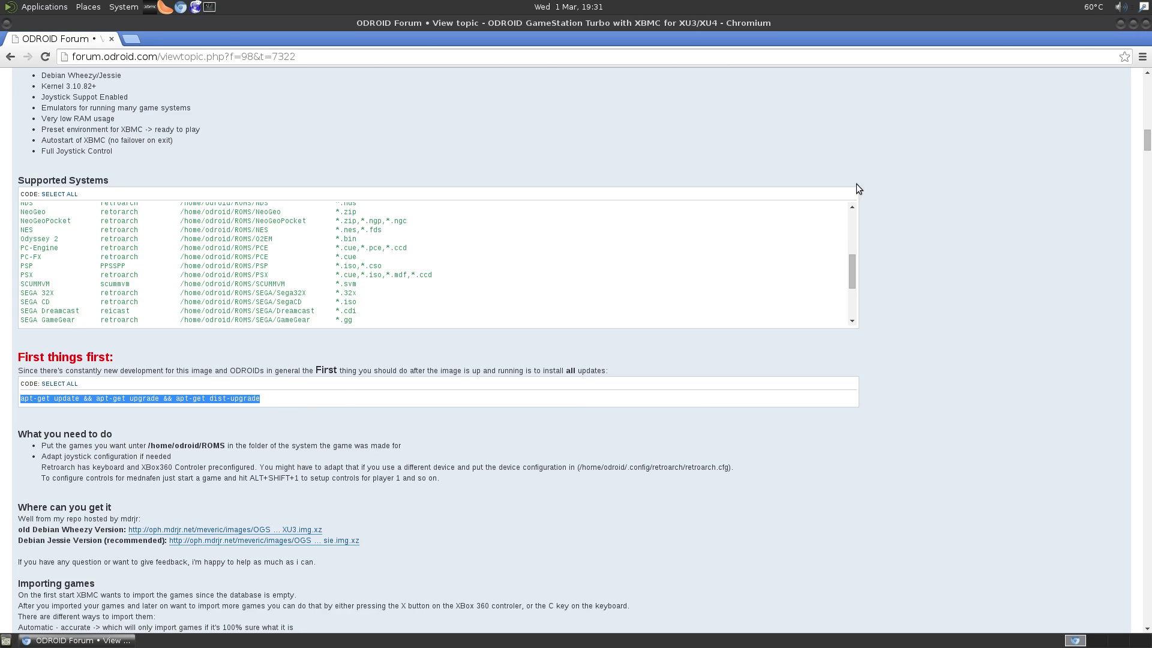
- Minimize Chromium and switch to root with su in the terminal
click(1119, 24)
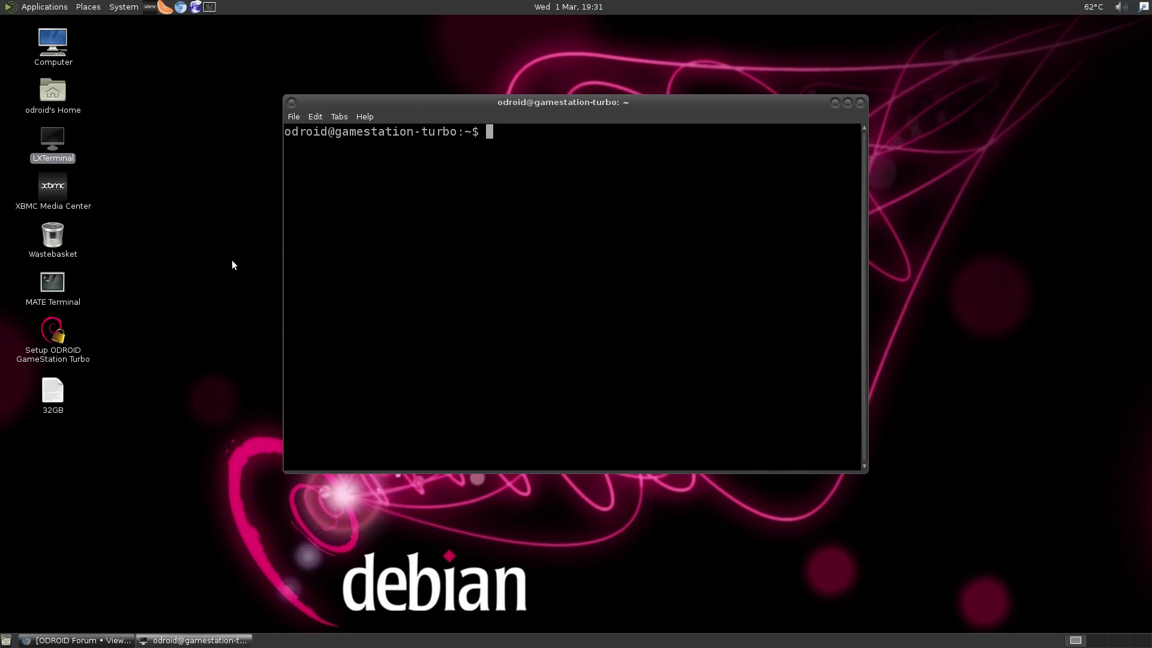
text(su)
key(Return)
key(Return)
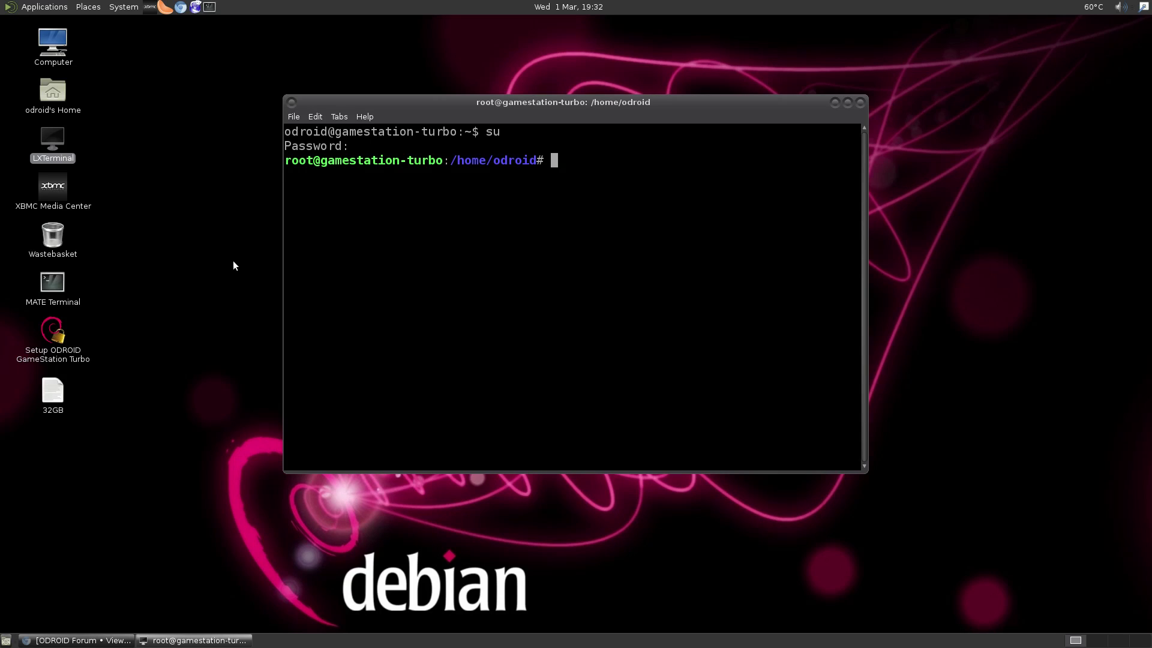
- Paste and run the copied apt-get update, upgrade and dist-upgrade command
right_click(622, 168)
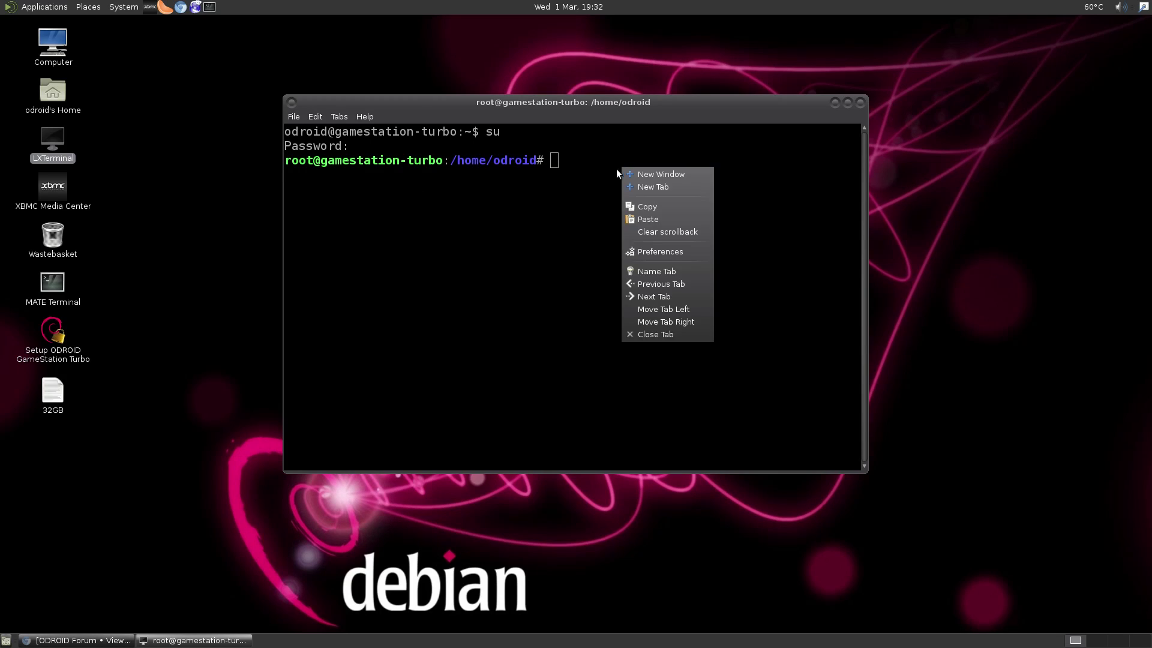
click(632, 217)
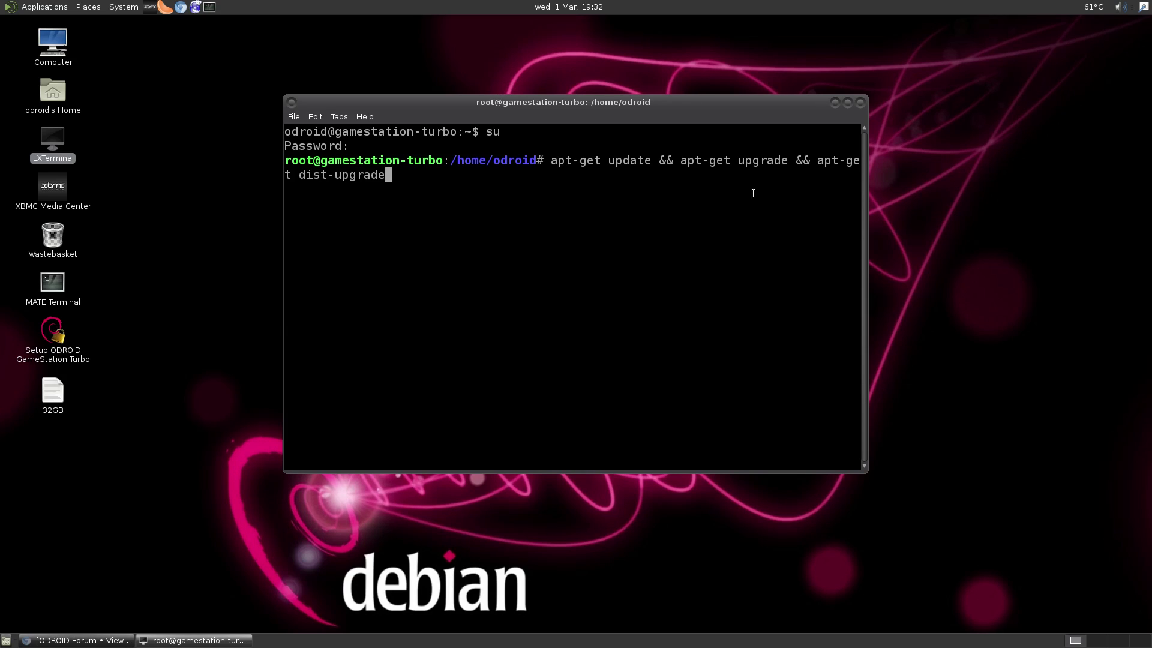
key(Return)
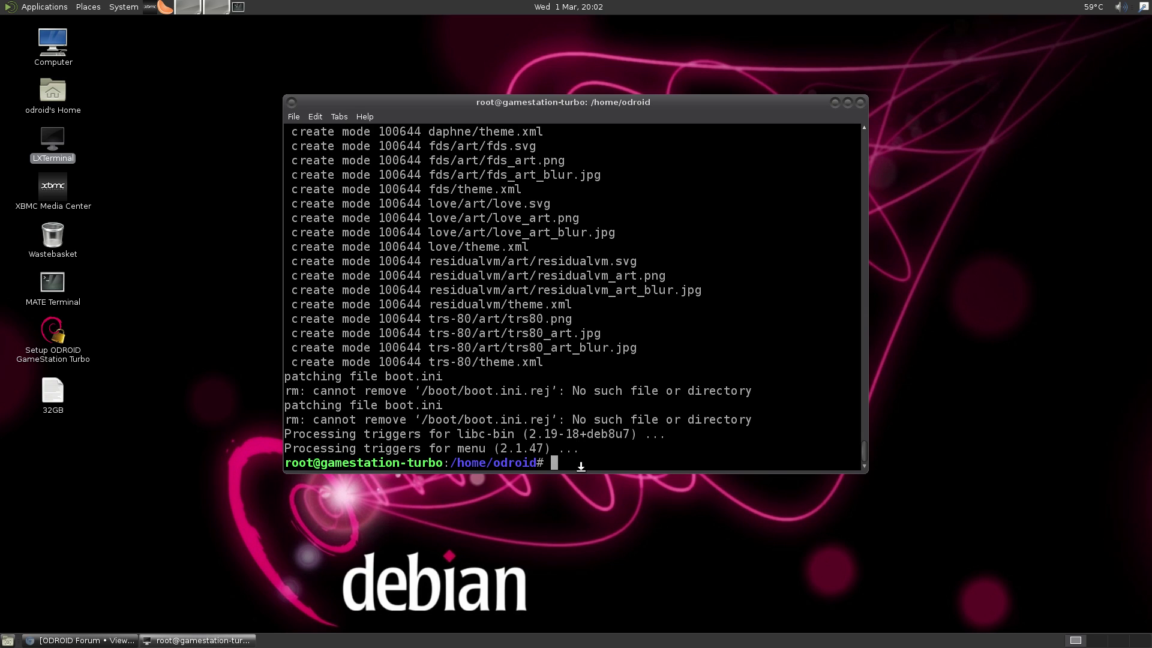
- Close the terminal, restart the ODROID, and open the odroid home folder
click(860, 102)
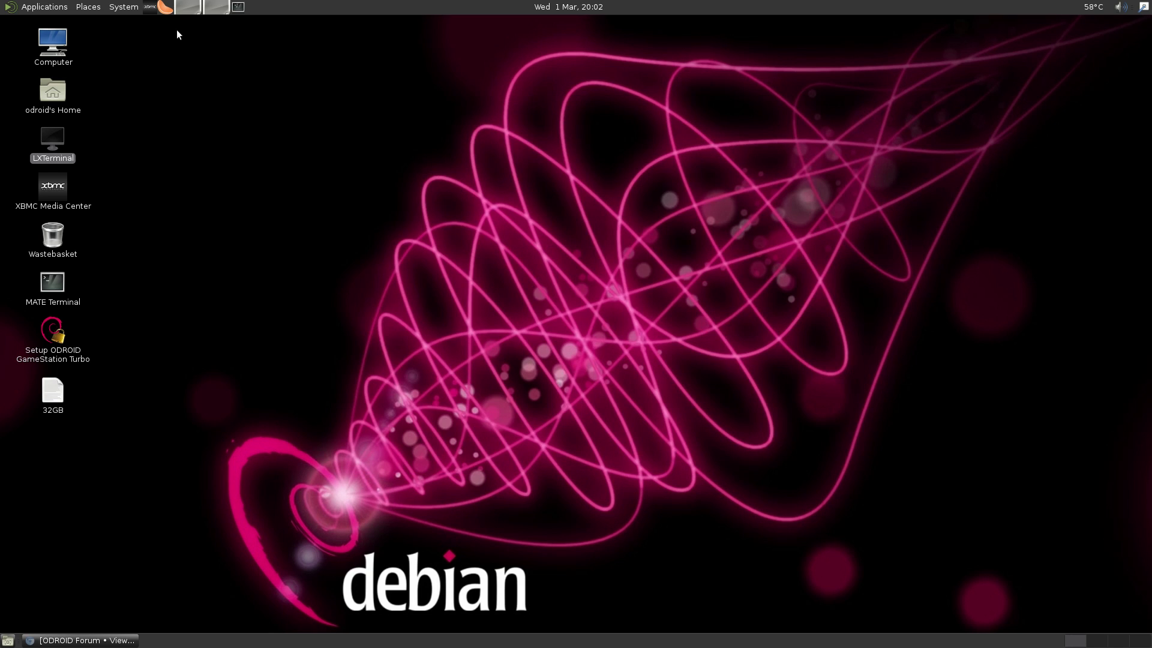
click(123, 8)
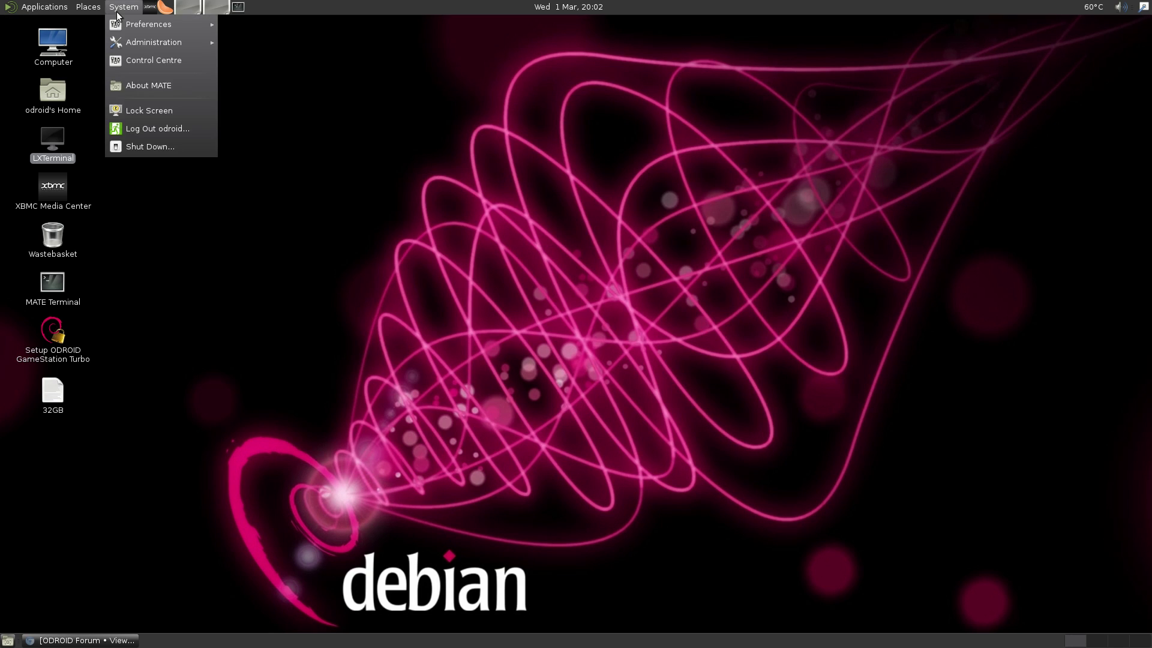
click(150, 146)
click(564, 369)
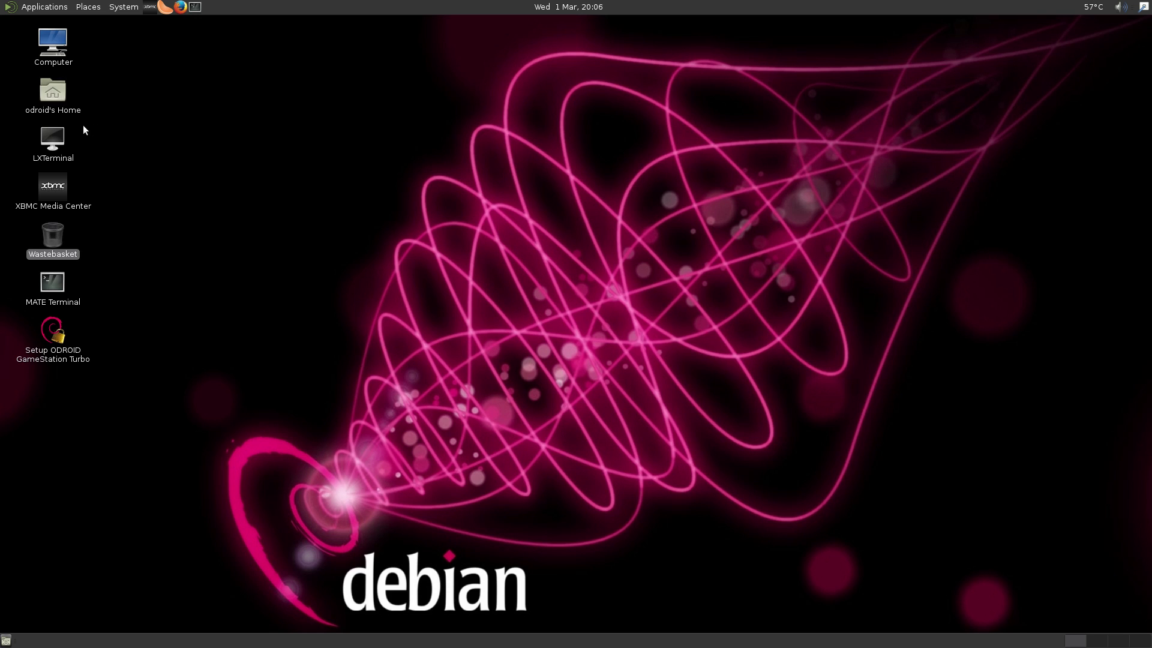
double_click(55, 99)
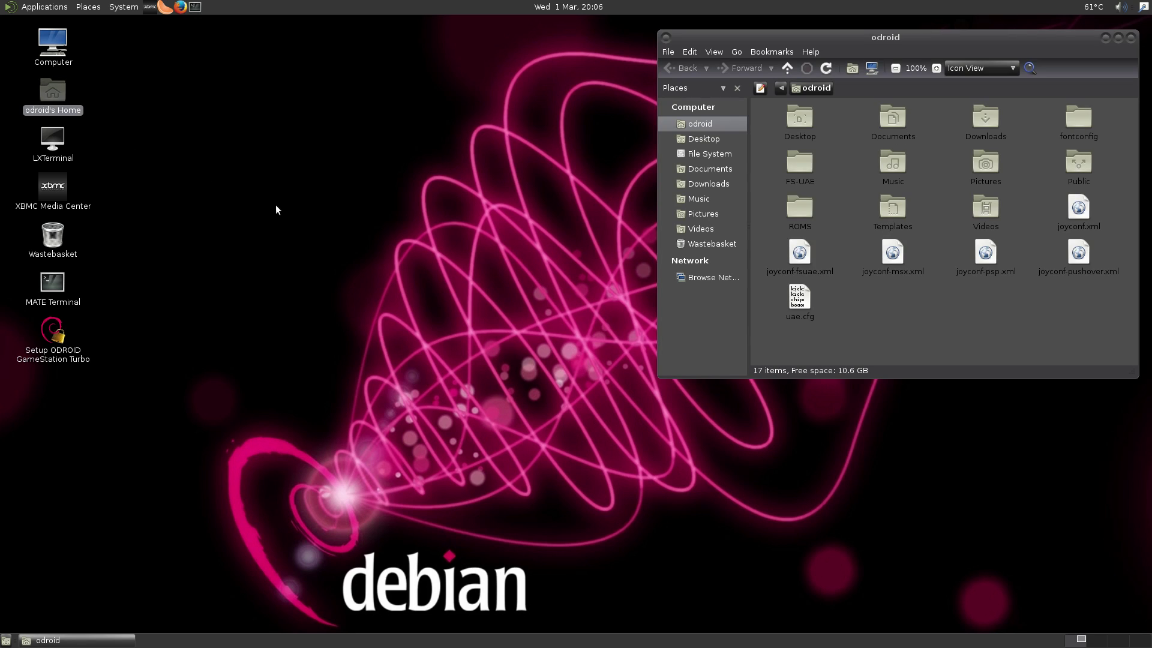
- Open the ROMS folder with its 52 system folders and move its window to the left
double_click(802, 208)
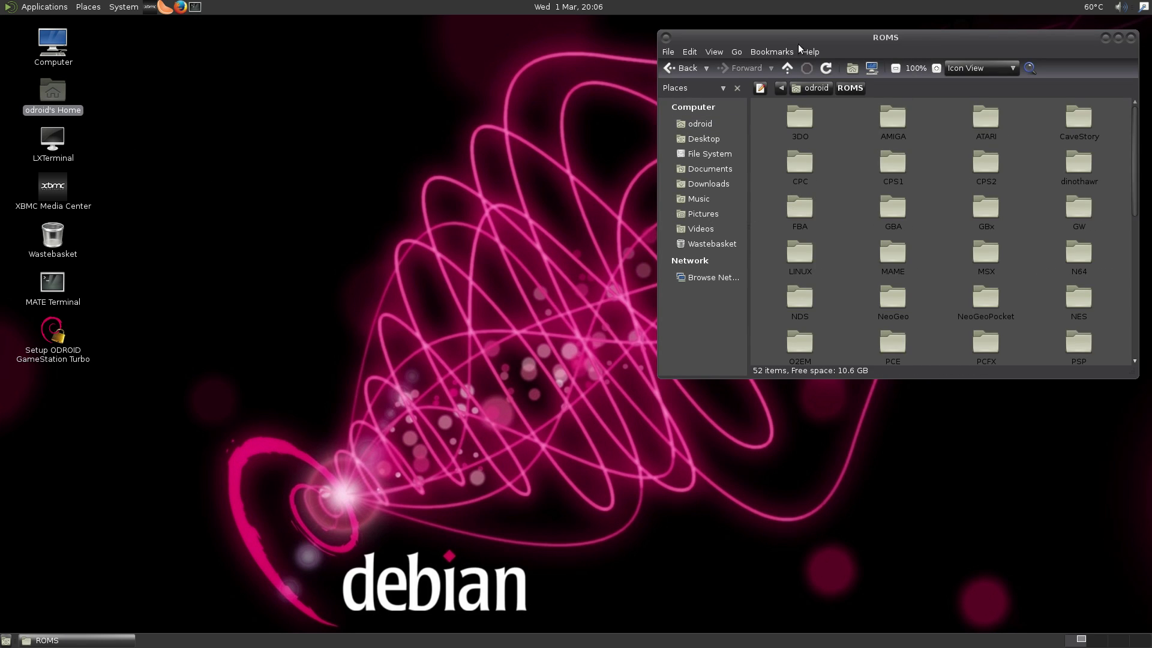
drag(798, 41, 748, 45)
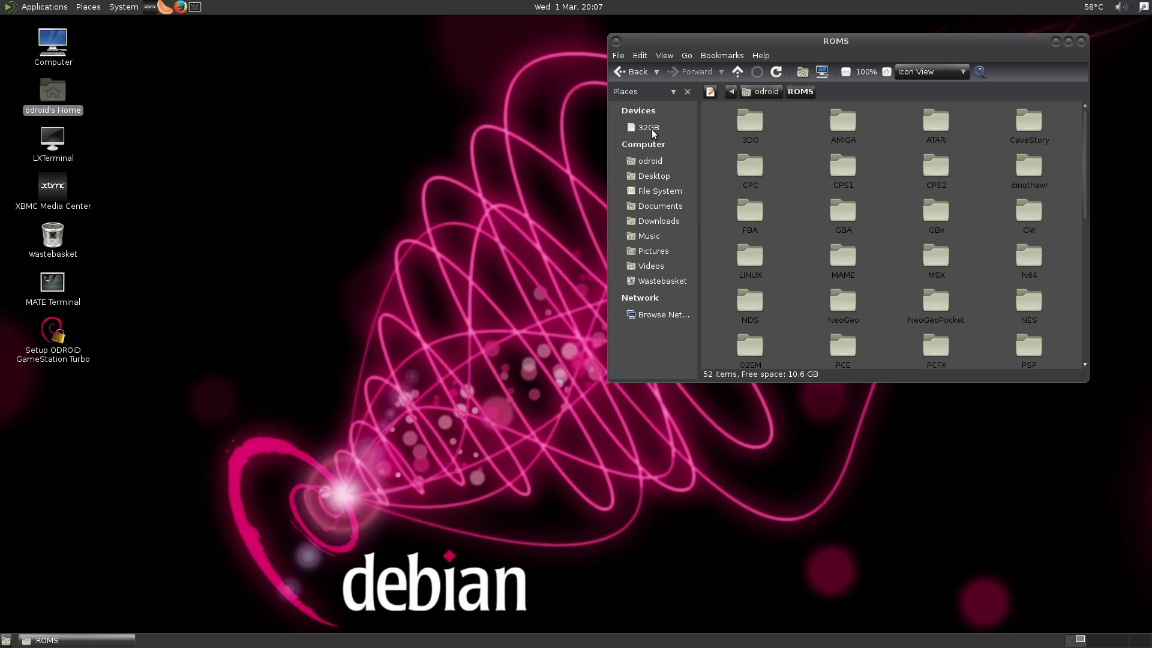
- Open the 32GB drive in a new window and copy its three n64 games into ROMS/N64
right_click(644, 130)
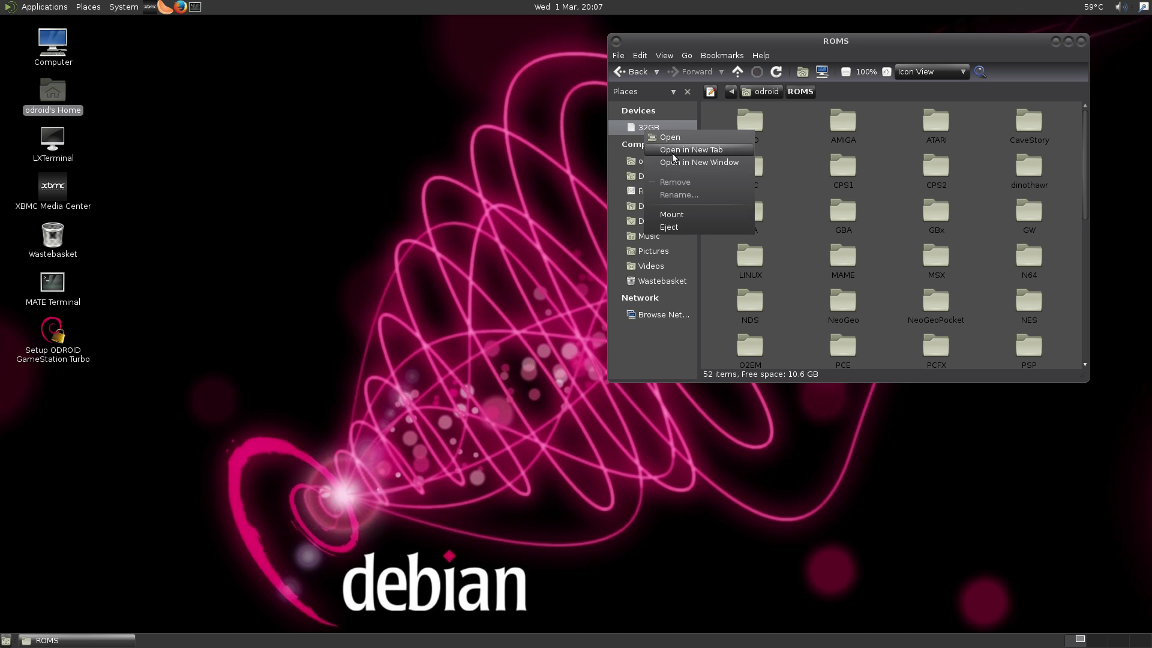
click(674, 161)
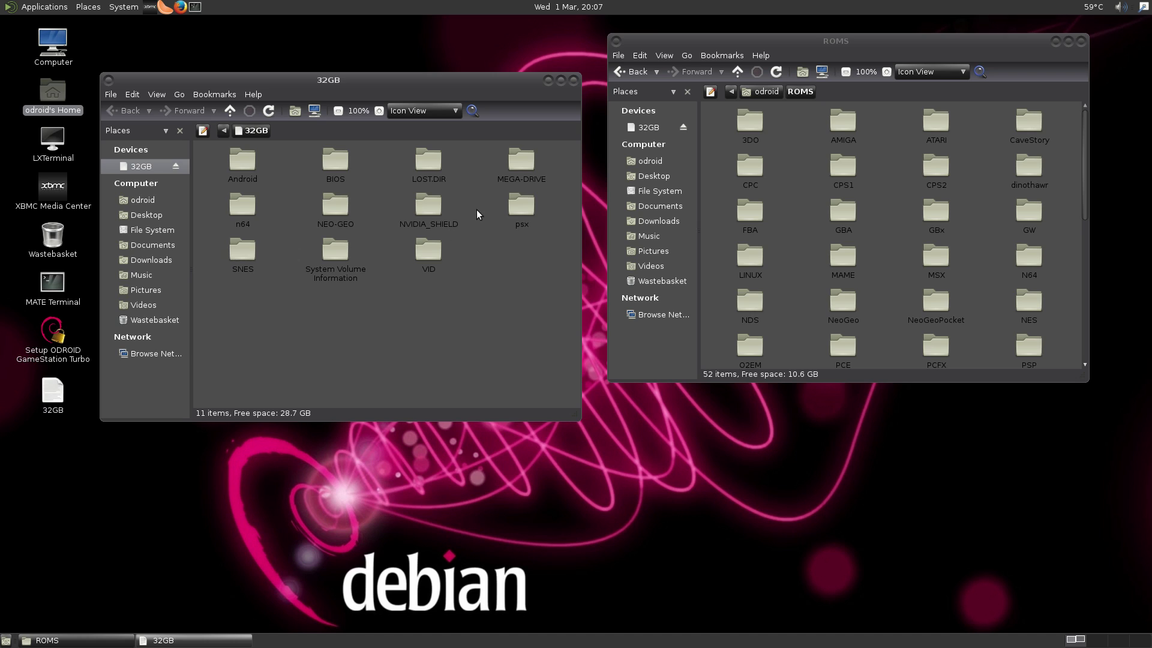
double_click(1035, 257)
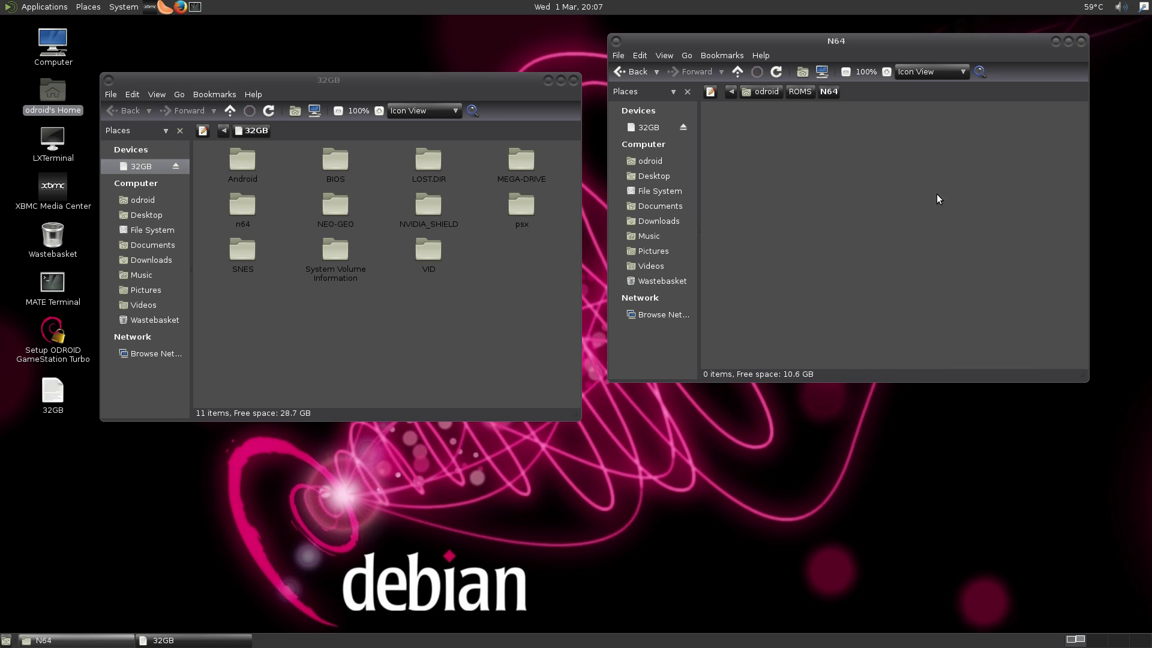
double_click(242, 207)
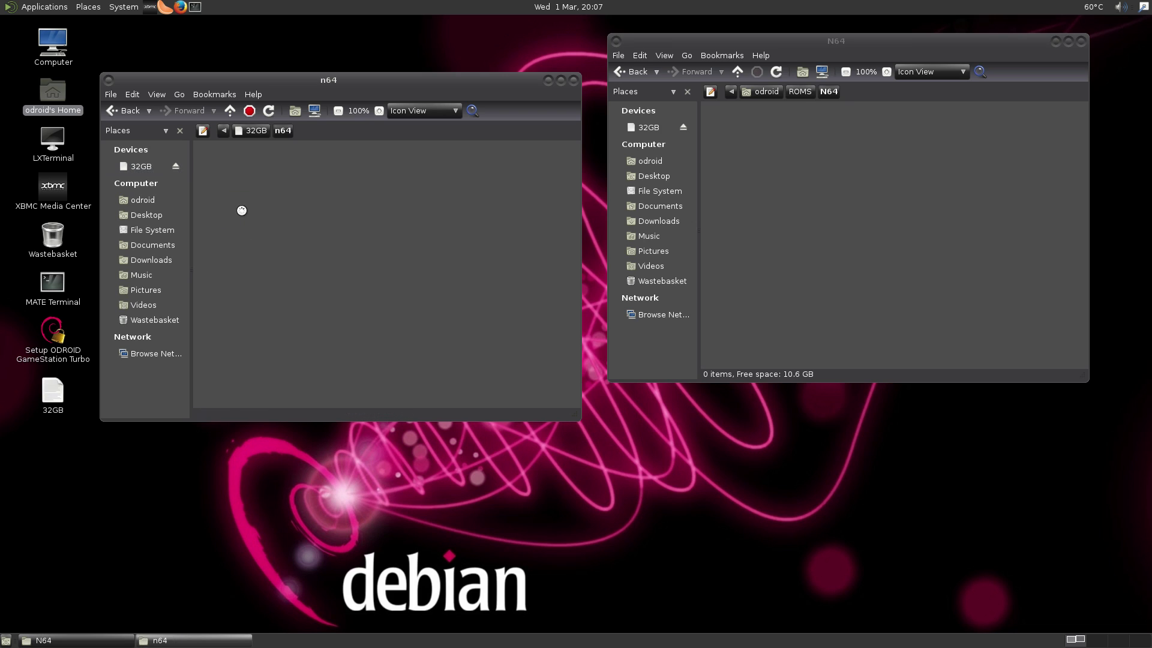
drag(516, 213, 806, 176)
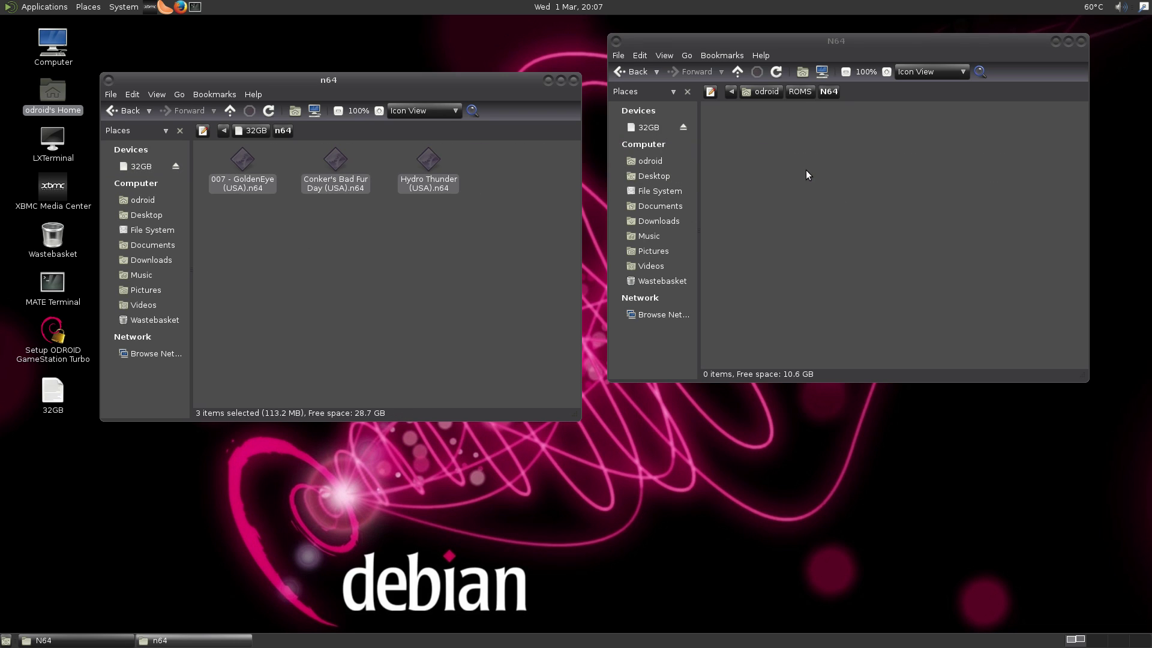
- Copy the six NEO-GEO zips into ROMS/NeoGeo, then close the 32GB drive window
click(106, 113)
click(631, 73)
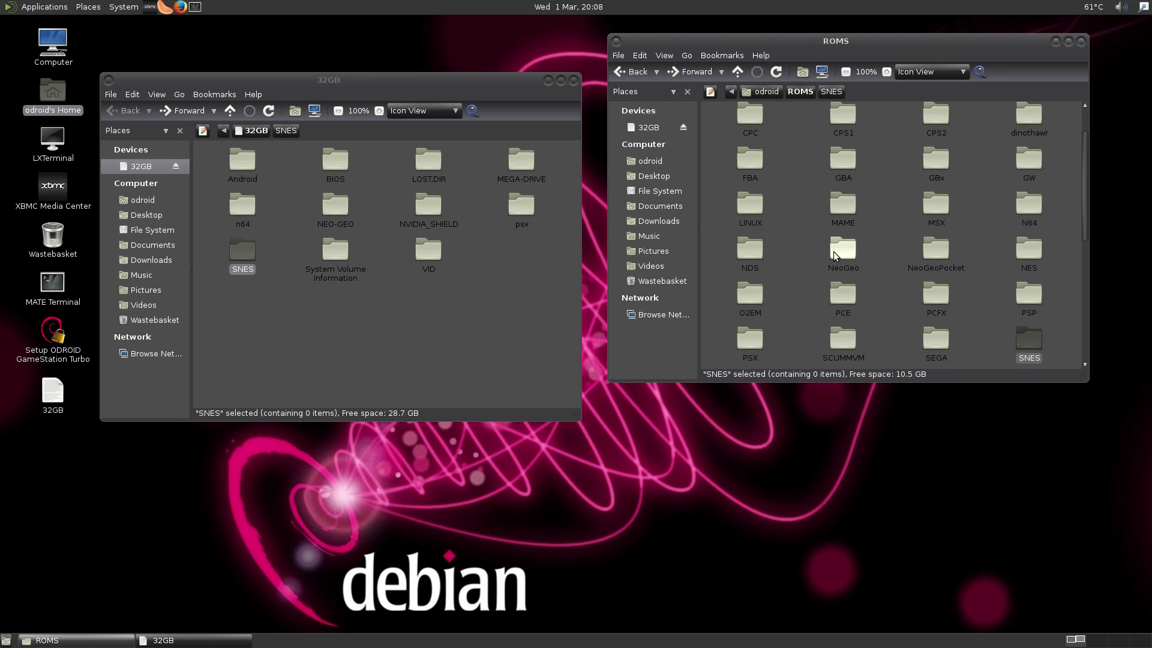
double_click(834, 250)
double_click(336, 210)
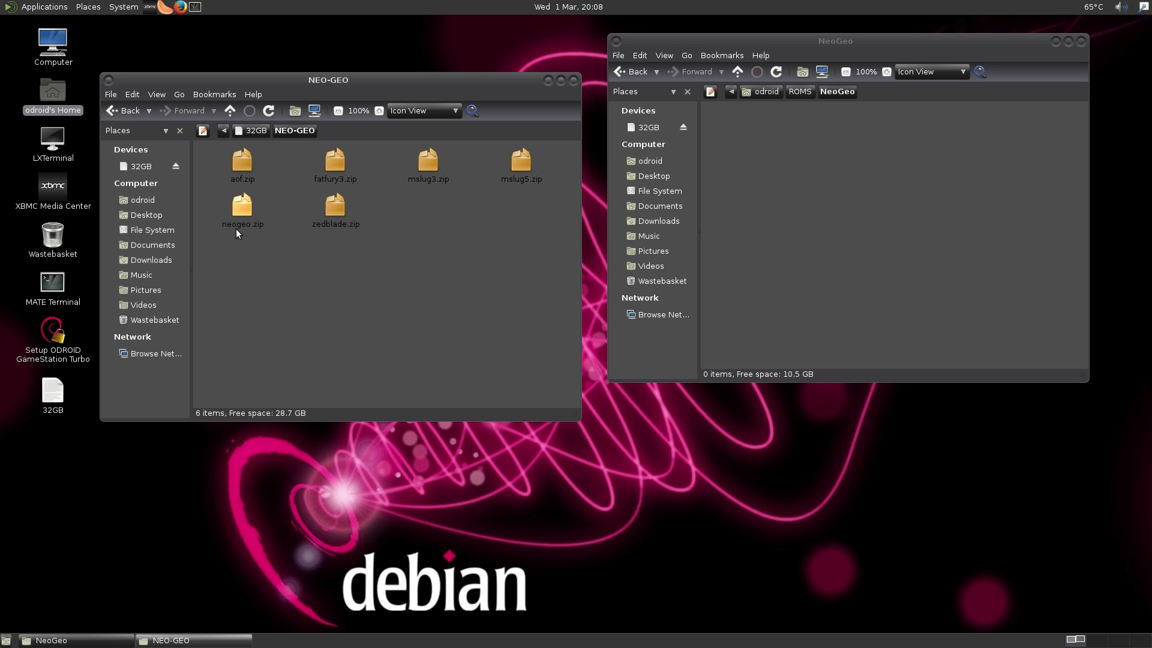
drag(512, 257, 811, 198)
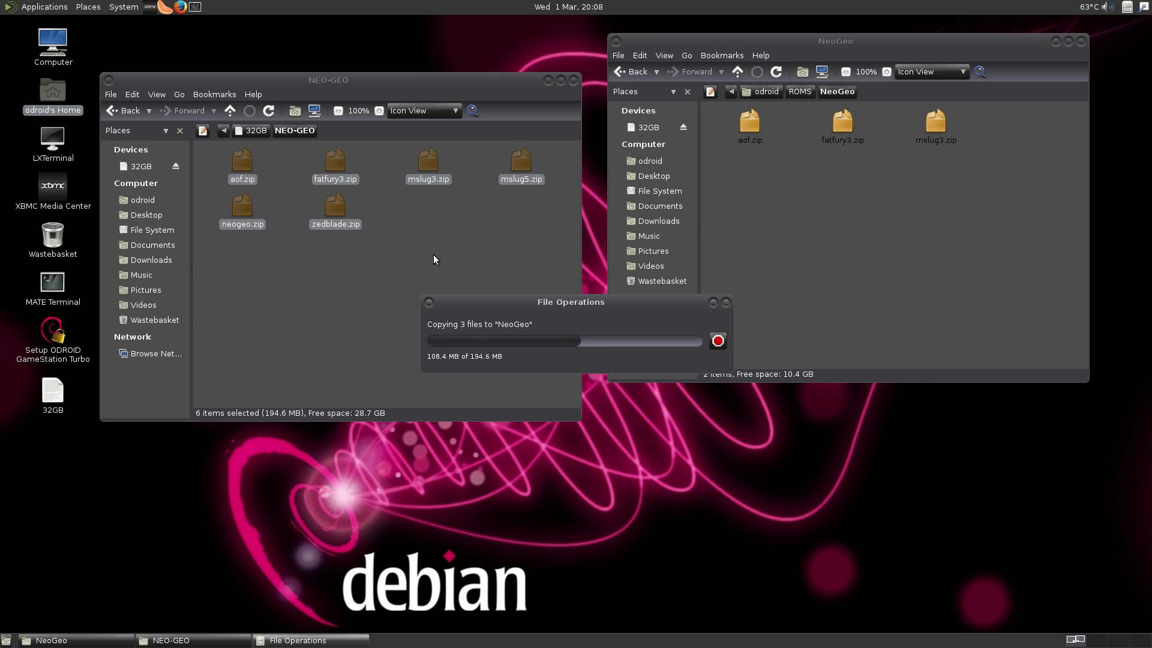
click(573, 80)
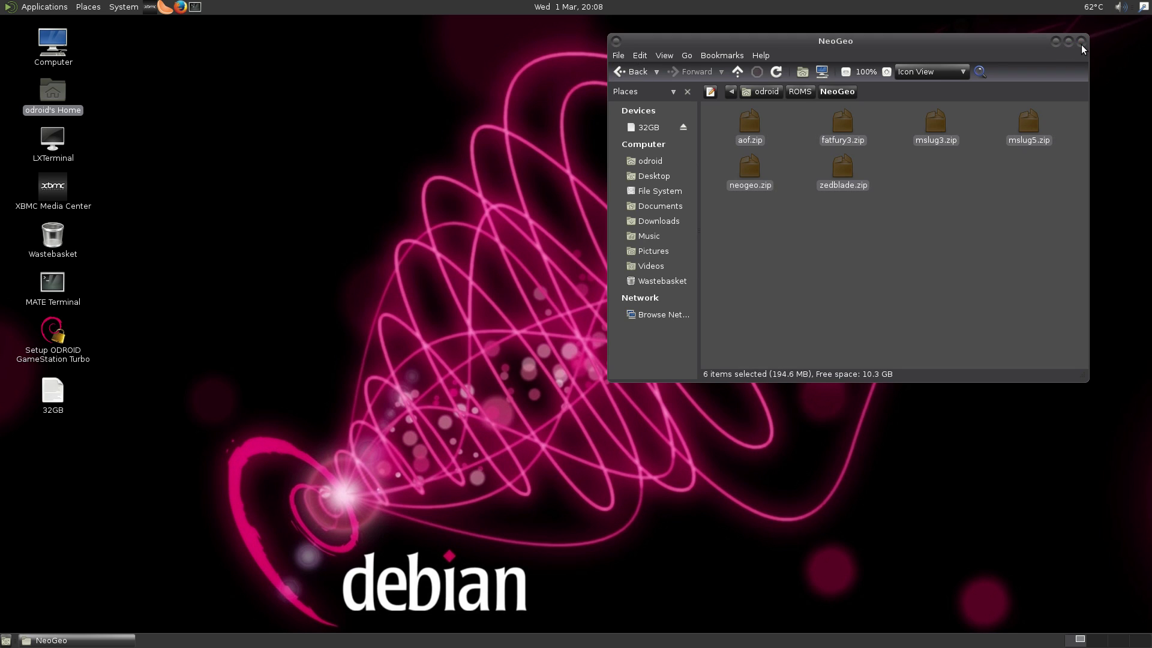
- Close the NeoGeo folder window to get back to the MATE desktop
click(1081, 43)
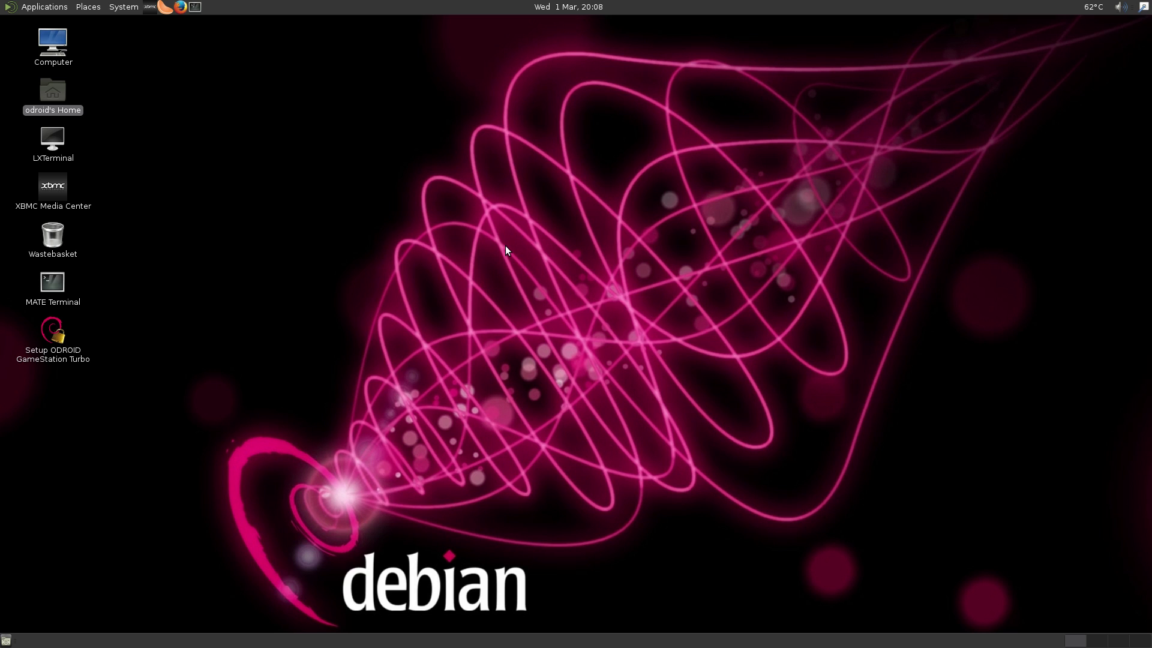
- Launch EmulationStation from the Applications > Games menu
click(62, 11)
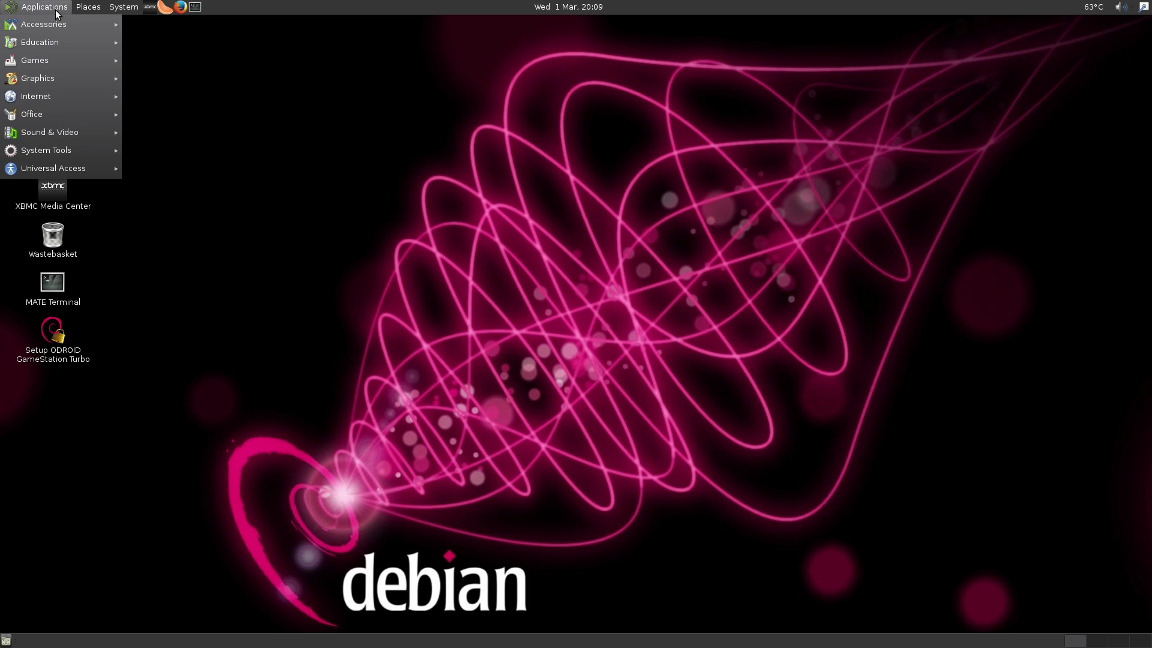
mouse_move(49, 67)
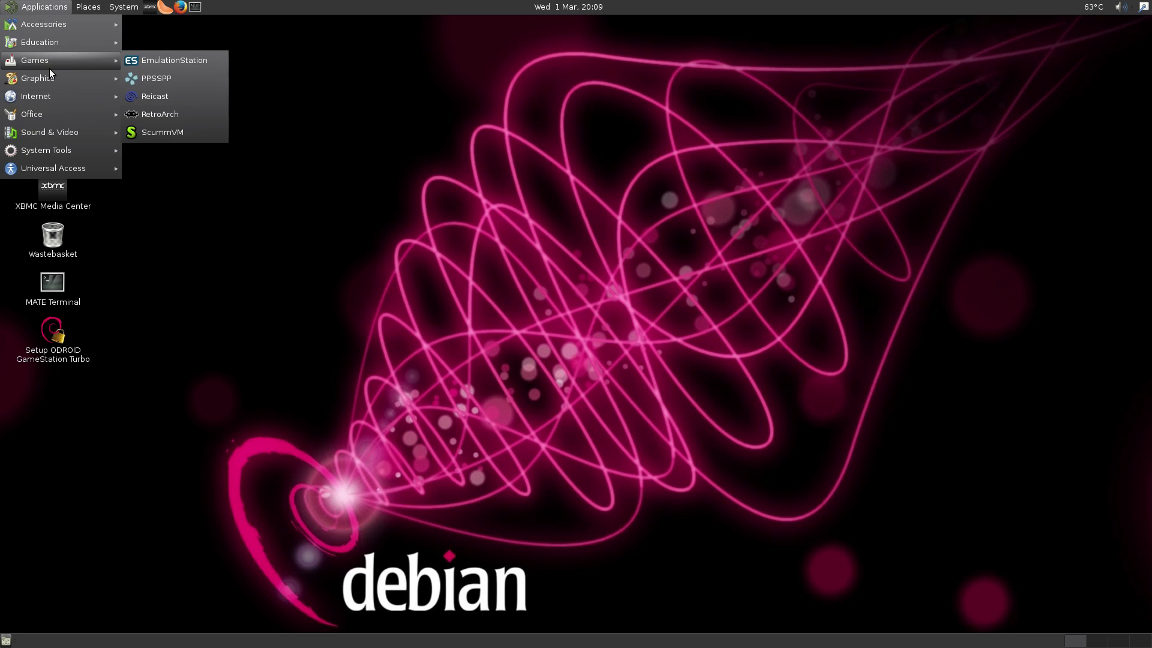
click(179, 59)
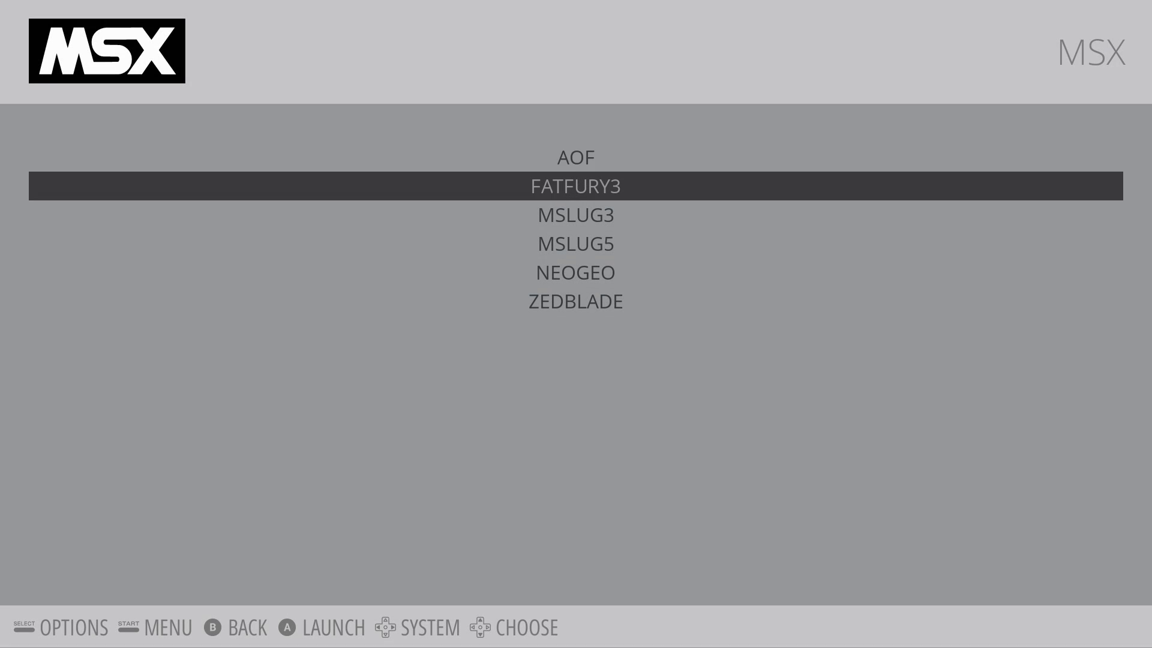
- Browse the MSX game list to MSLUG5 and launch it
key(Down)
key(Up)
key(Up)
key(Down)
key(Down)
key(Down)
key(Down)
key(Down)
key(Up)
key(Up)
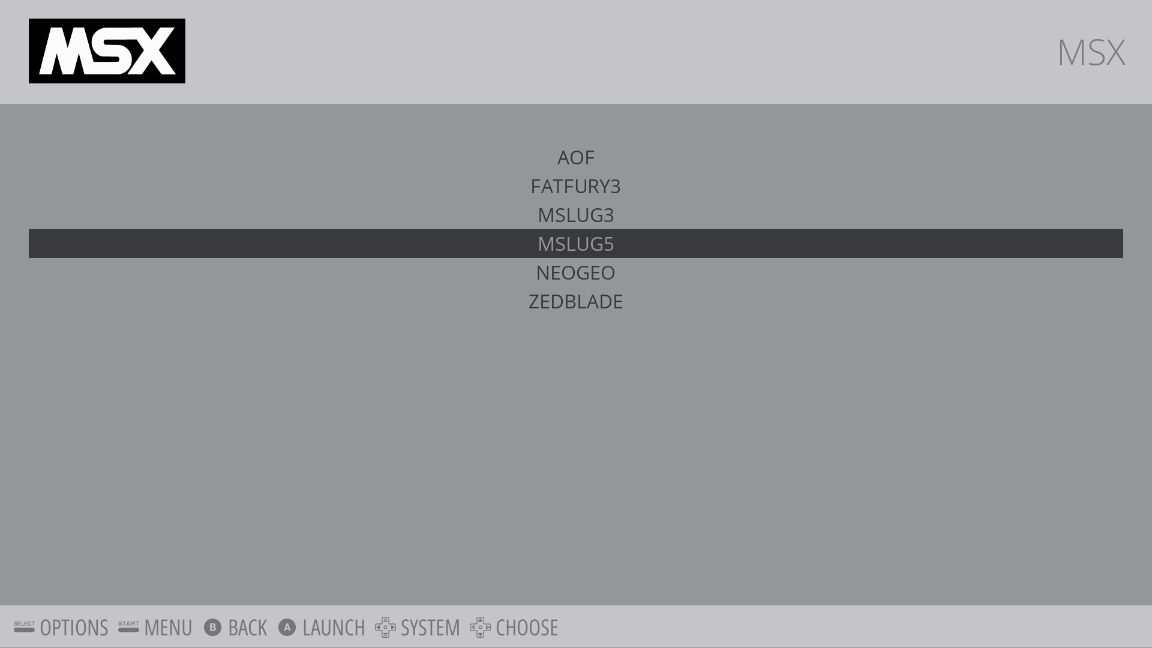
key(Up)
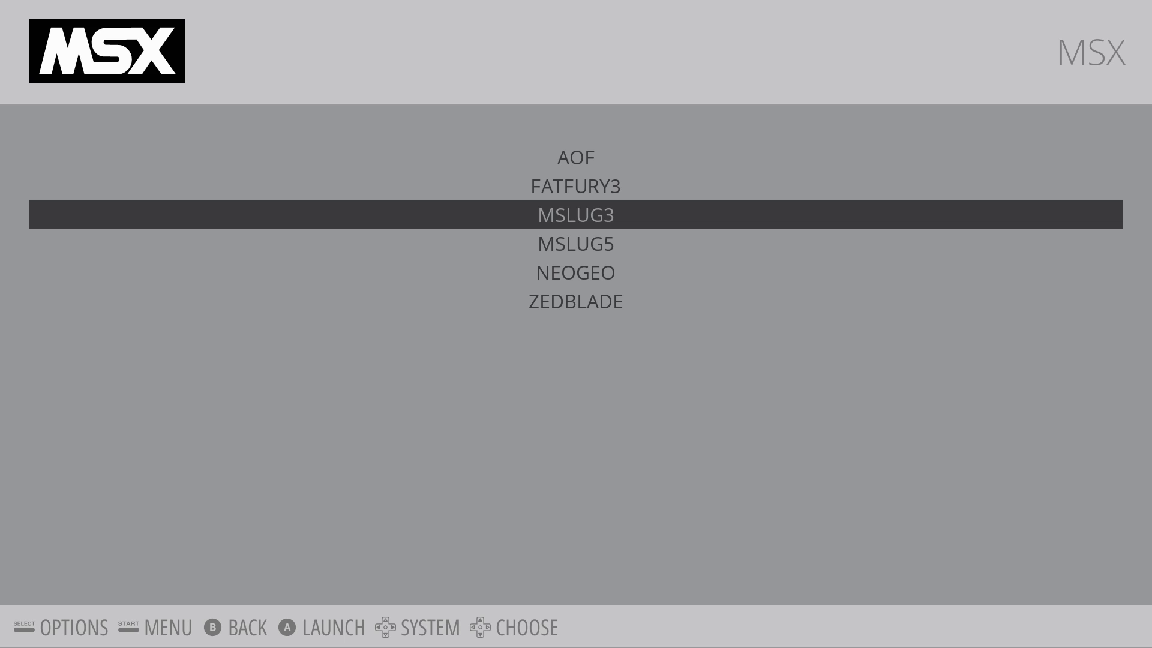
key(Down)
key(Up)
key(Down)
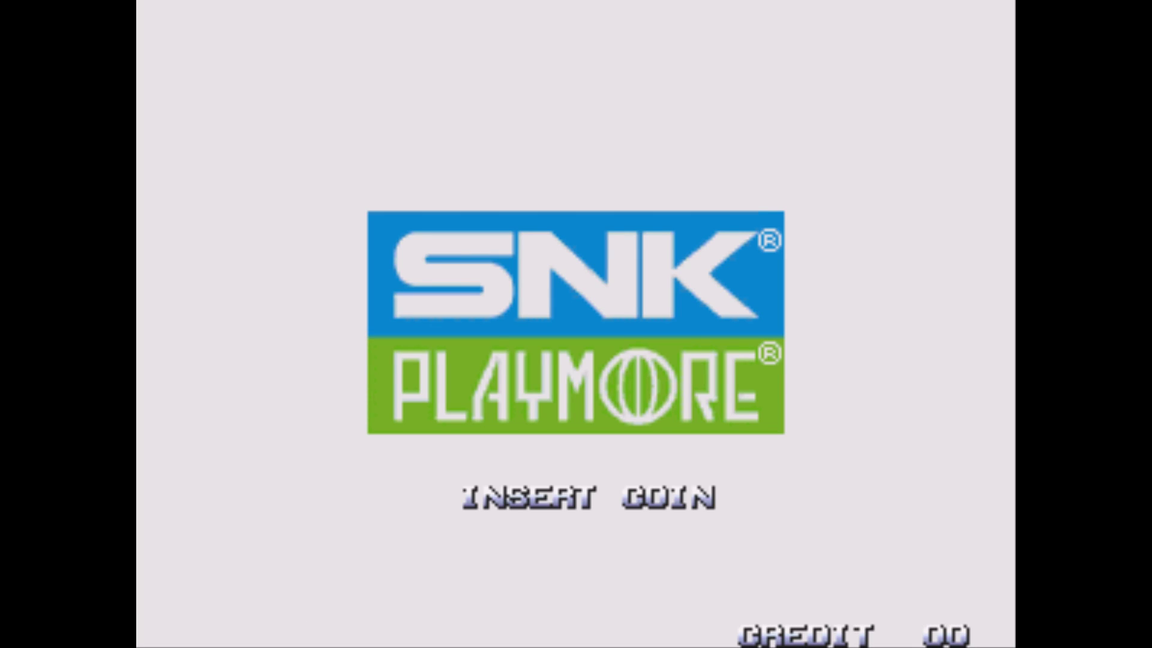
- Insert a coin, start as player one, skip the demo and pick Marco
key(5)
key(5)
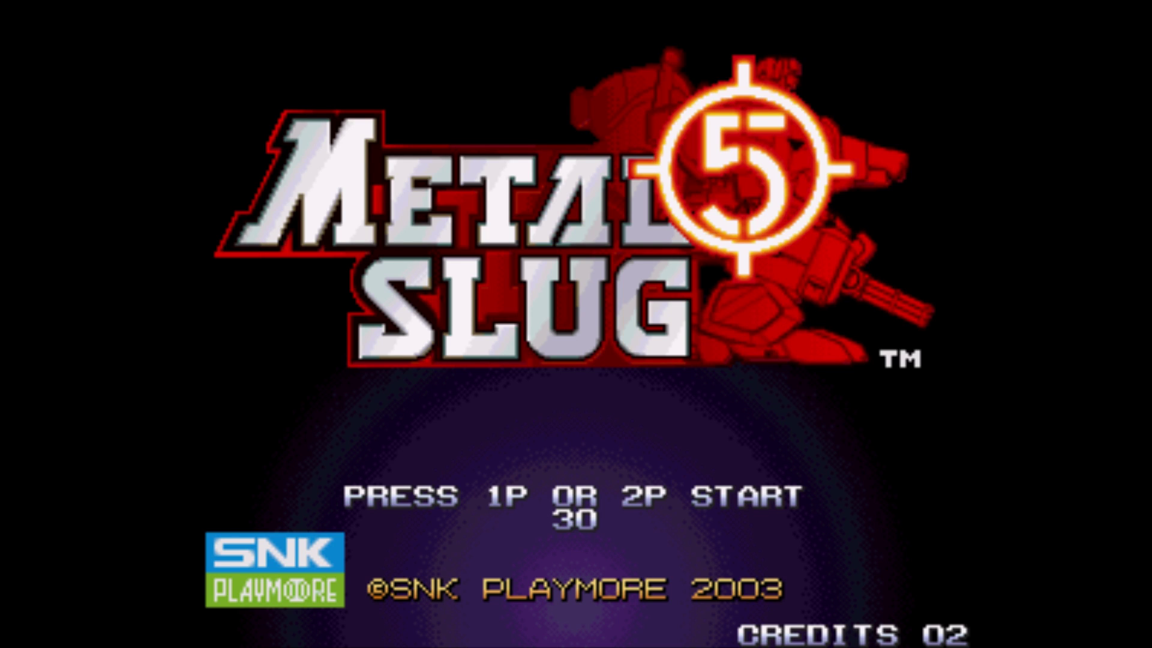
key(1)
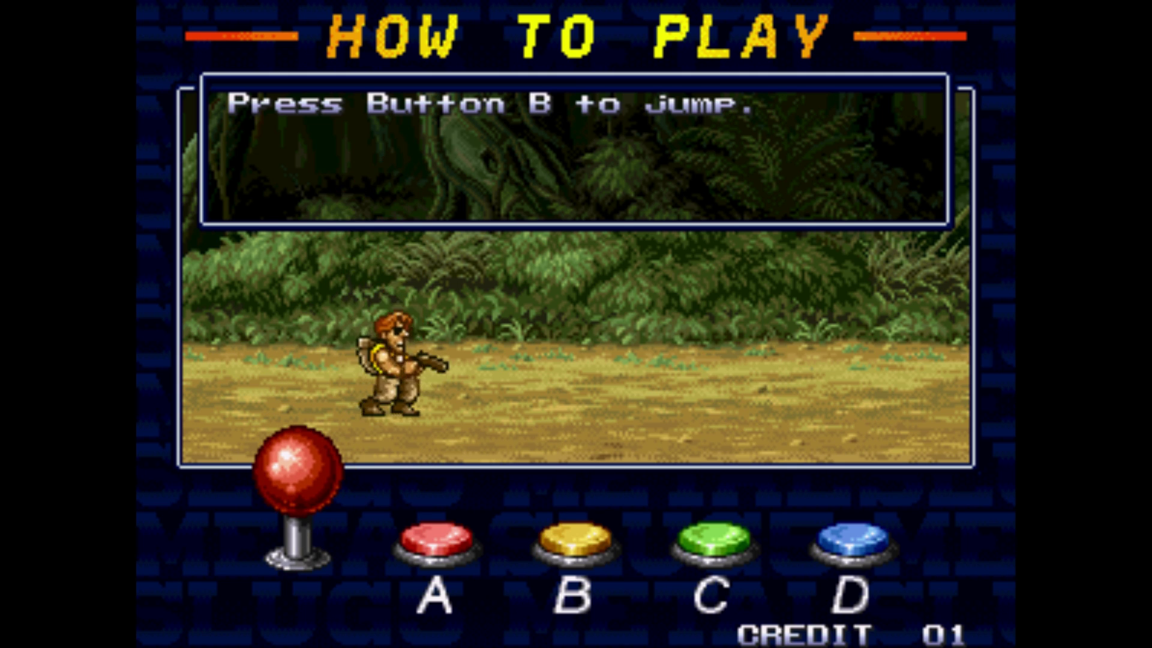
key(1)
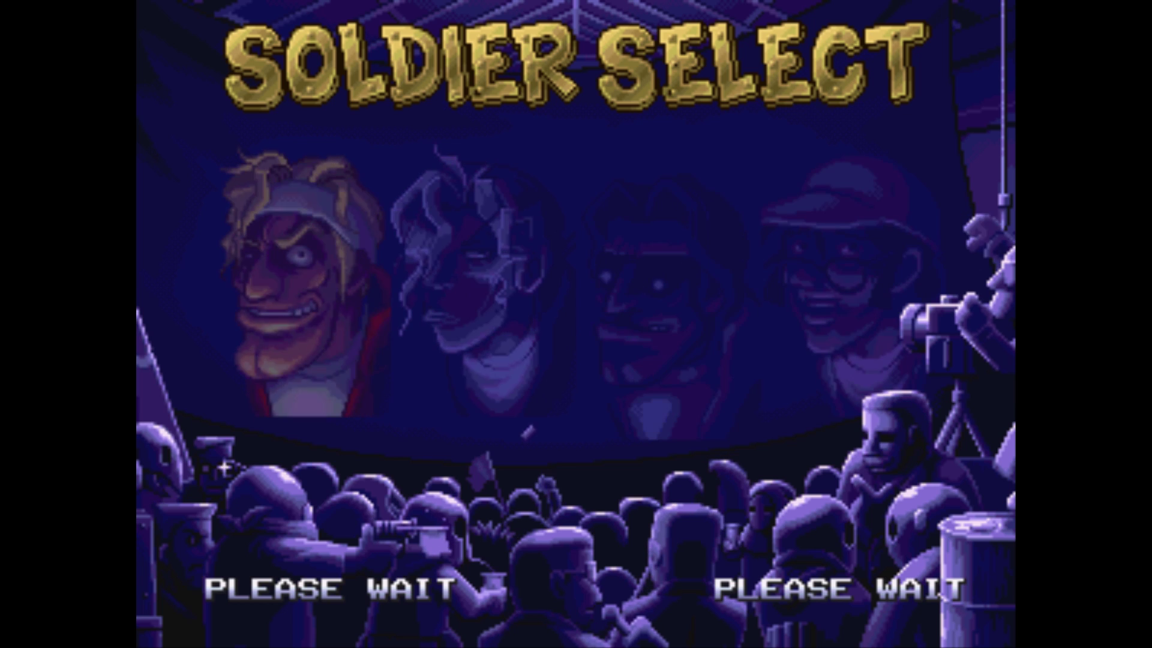
key(Right)
key(Right)
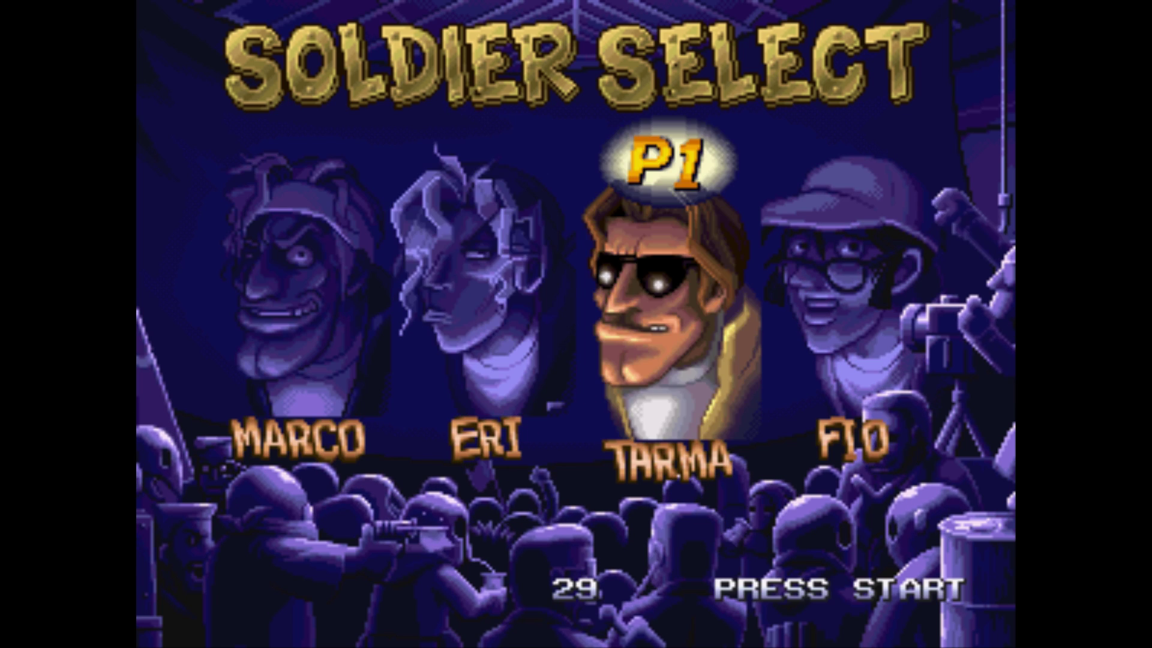
key(Left)
key(Left)
key(Right)
key(Left)
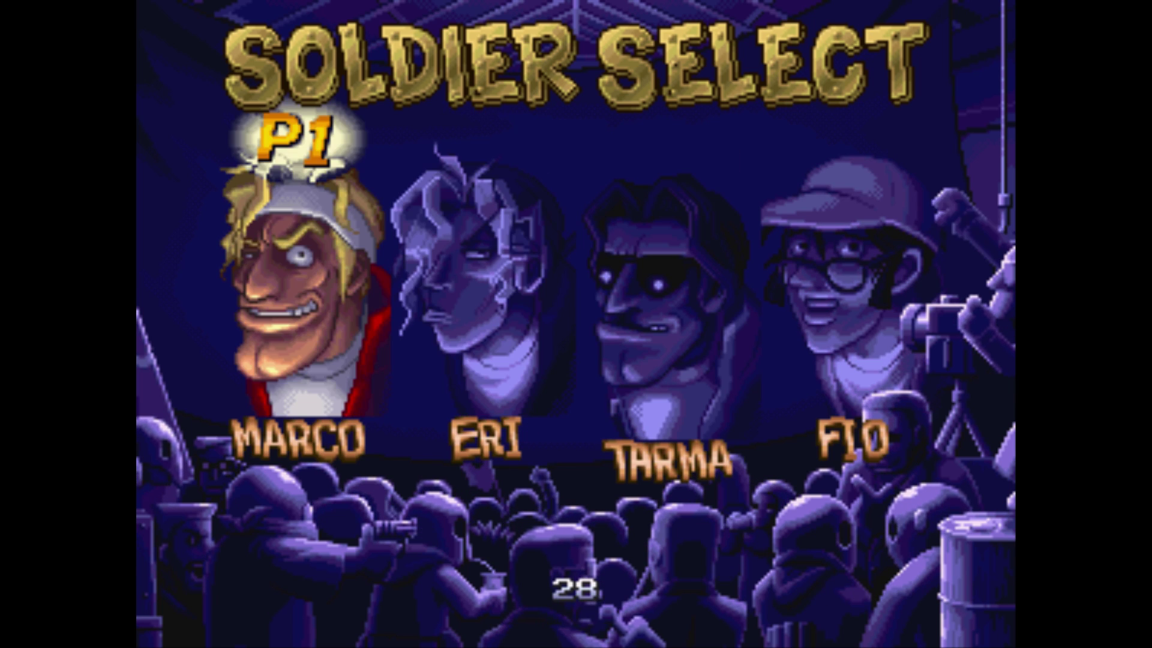
key(ctrl)
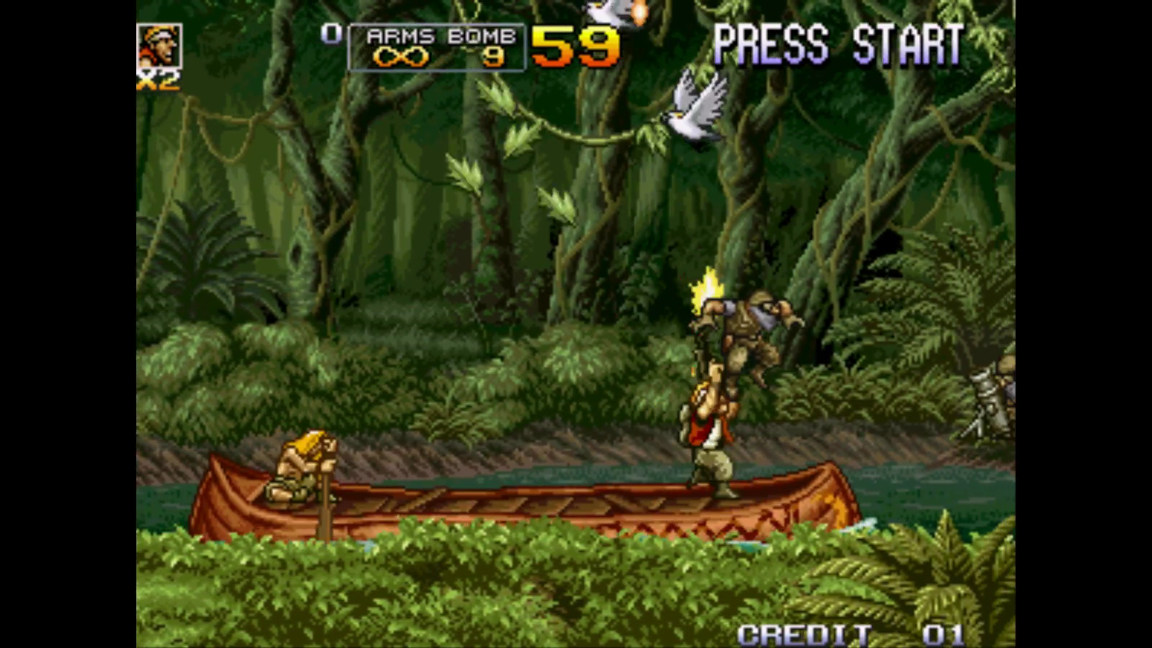
- Play the canoe stage as Marco, shooting and knifing soldiers to score 3600
key(ctrl)
key(Left)
key(ctrl)
key(Down)
key(ctrl)
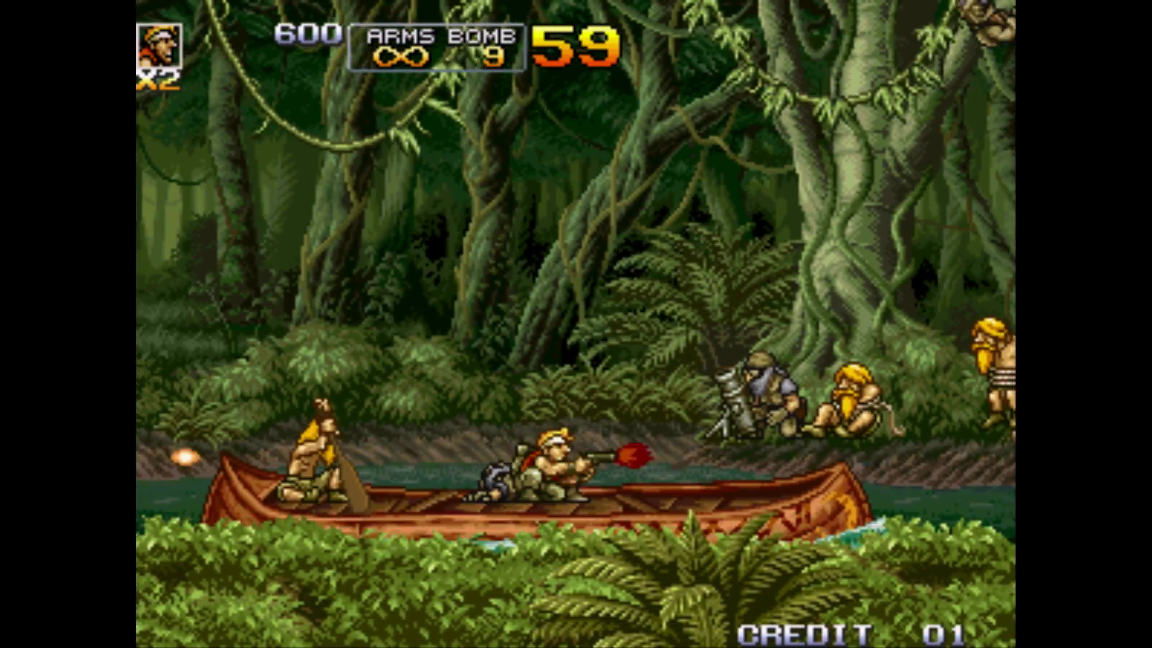
key(Up)
key(ctrl)
key(ctrl)
key(ctrl)
key(Left)
key(Down)
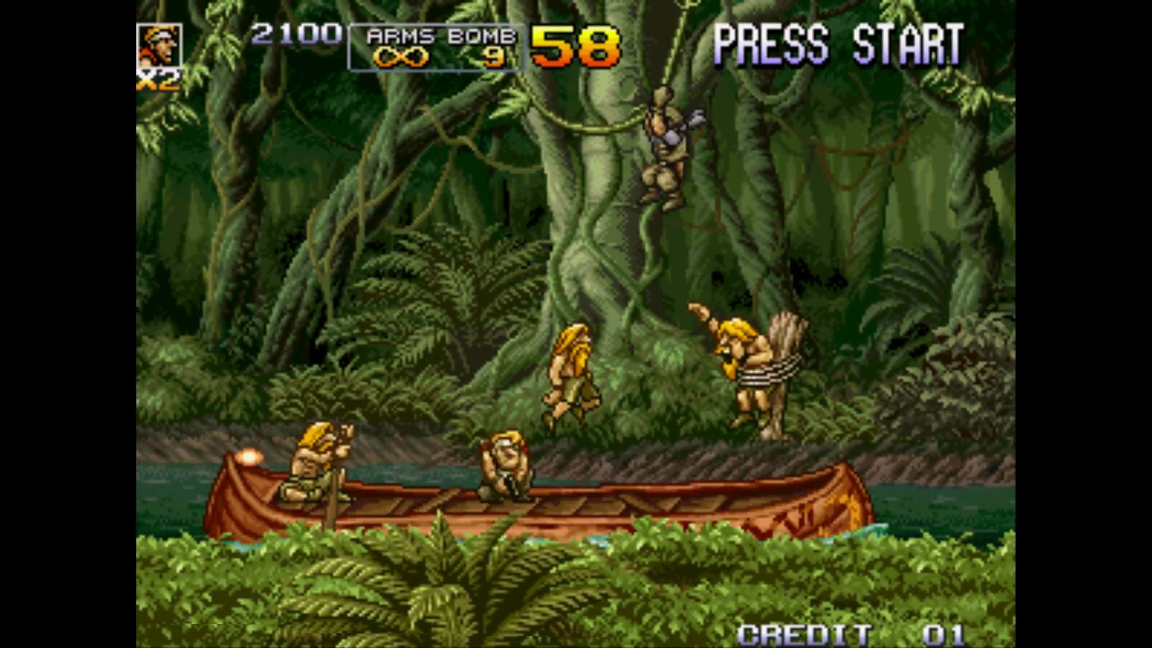
key(Left)
key(Up)
key(ctrl)
key(Right)
key(ctrl)
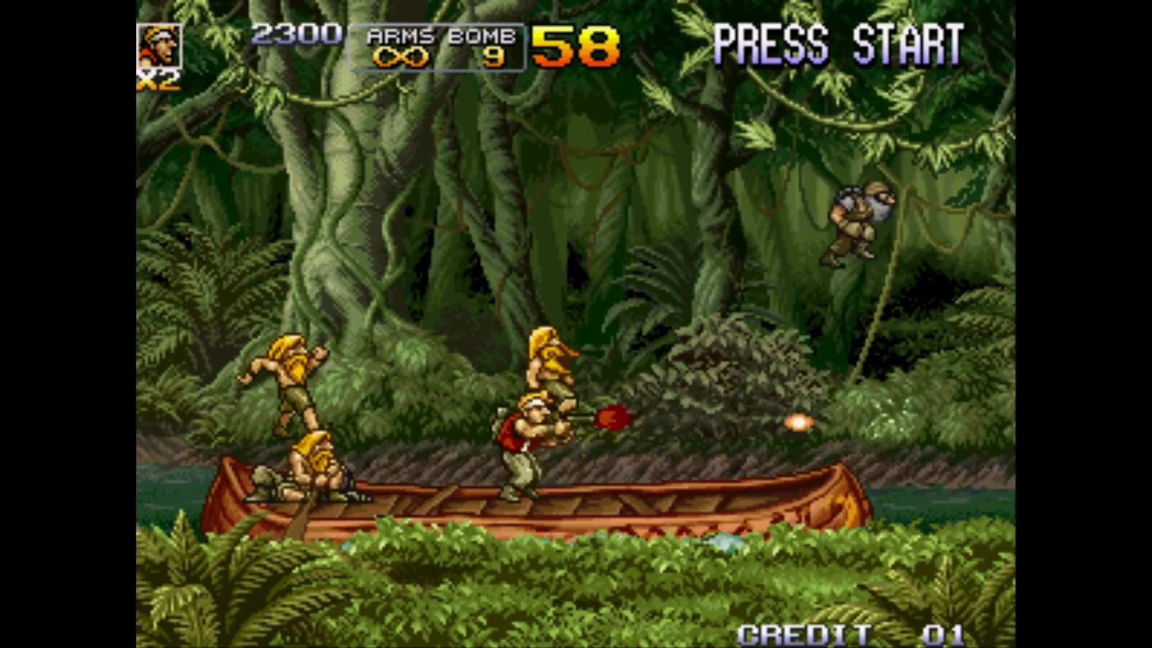
key(Right)
key(Left)
key(ctrl)
key(Up)
key(ctrl)
key(Right)
key(ctrl)
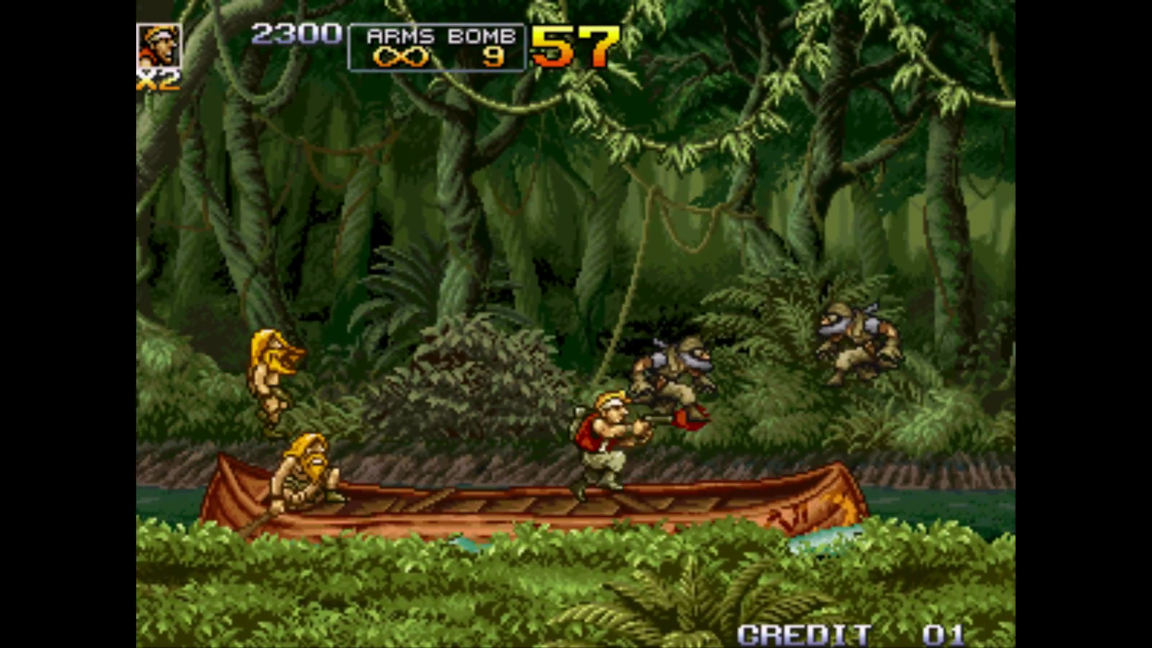
key(Right)
key(ctrl)
key(Left)
key(Down)
key(ctrl)
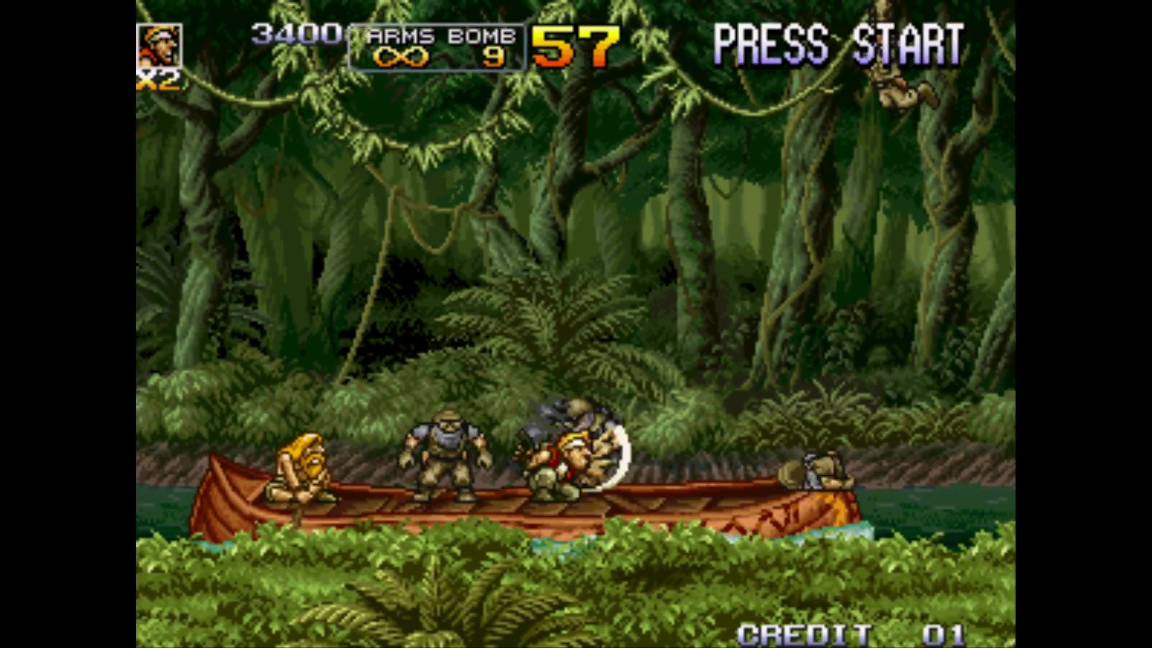
key(ctrl)
key(Up)
key(ctrl)
key(Down)
key(Right)
key(ctrl)
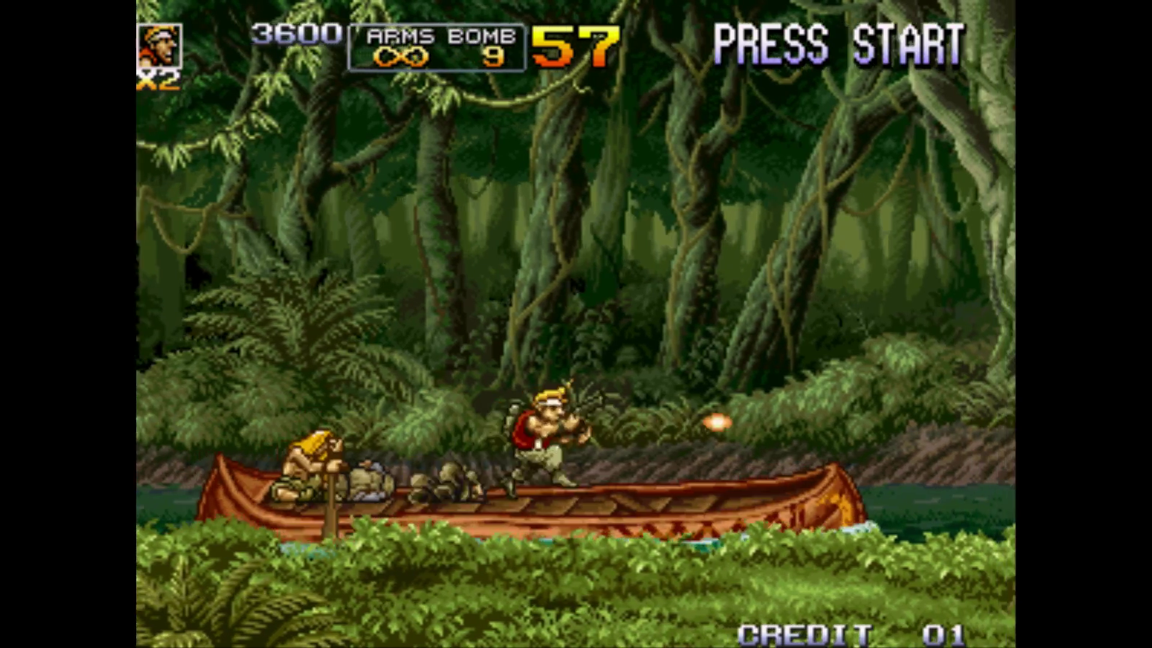
key(Left)
key(ctrl)
- Insert two more credits, then quit Metal Slug 5 back to the game list
key(5)
key(5)
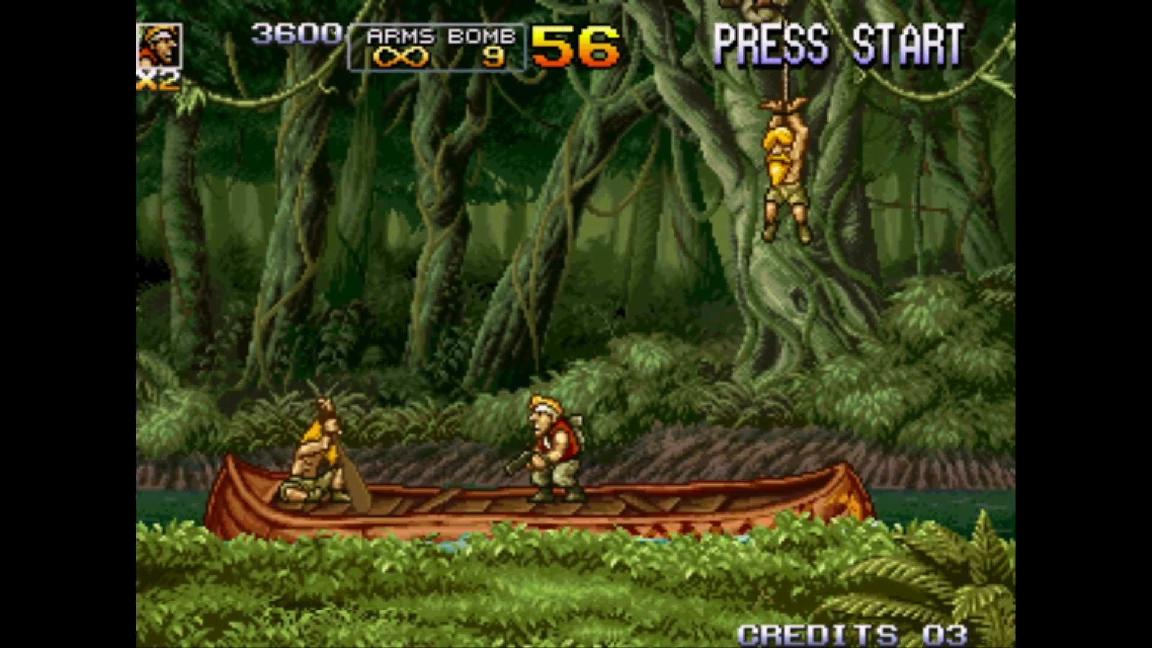
key(5)
key(Escape)
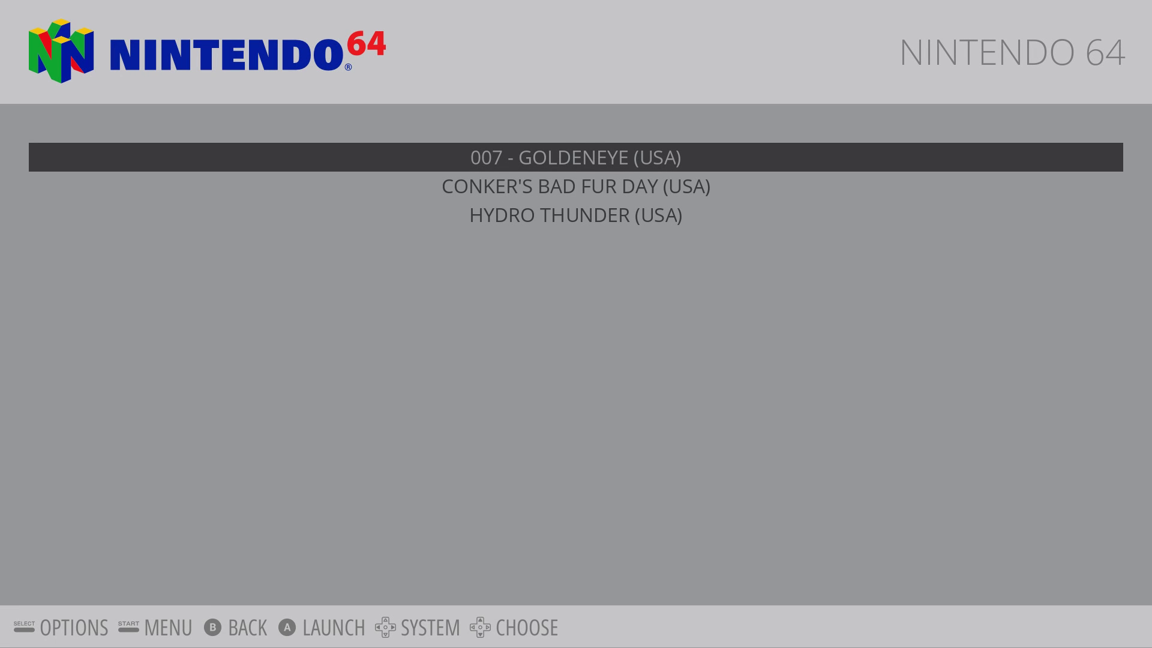
- Launch 007 - GOLDENEYE (USA) from the Nintendo 64 list
key(Return)
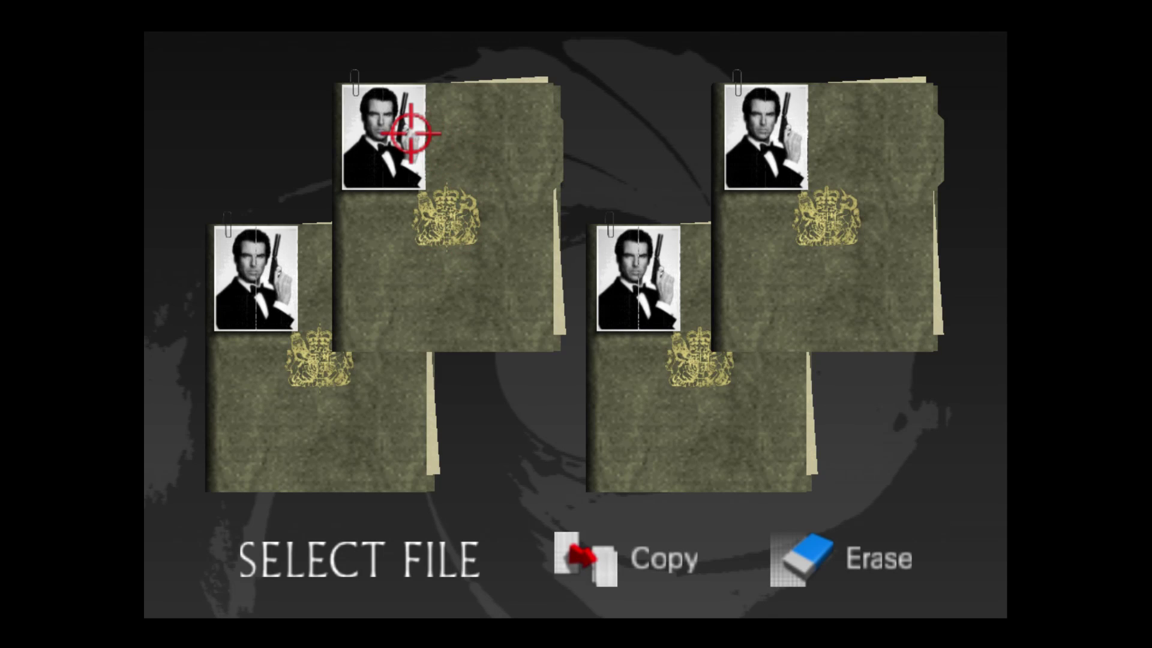
- Start the Dam mission on 00 Agent from the first save file, walk briefly, then quit GoldenEye
key(Return)
key(Return)
key(Return)
key(Down)
key(Down)
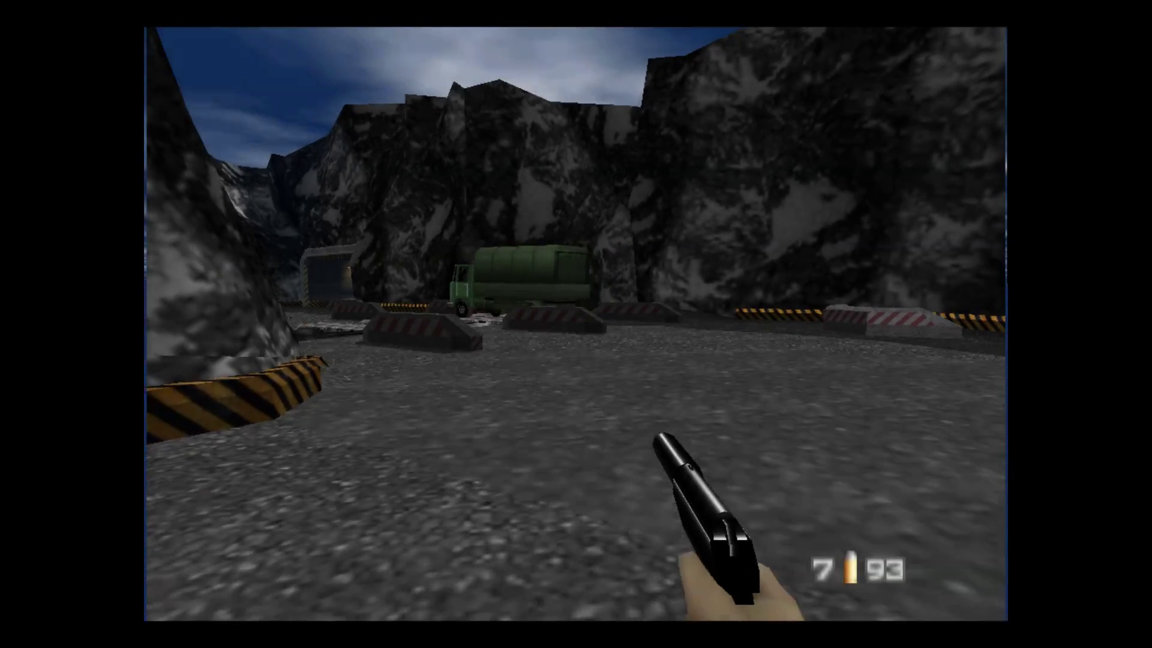
key(Up)
key(Left)
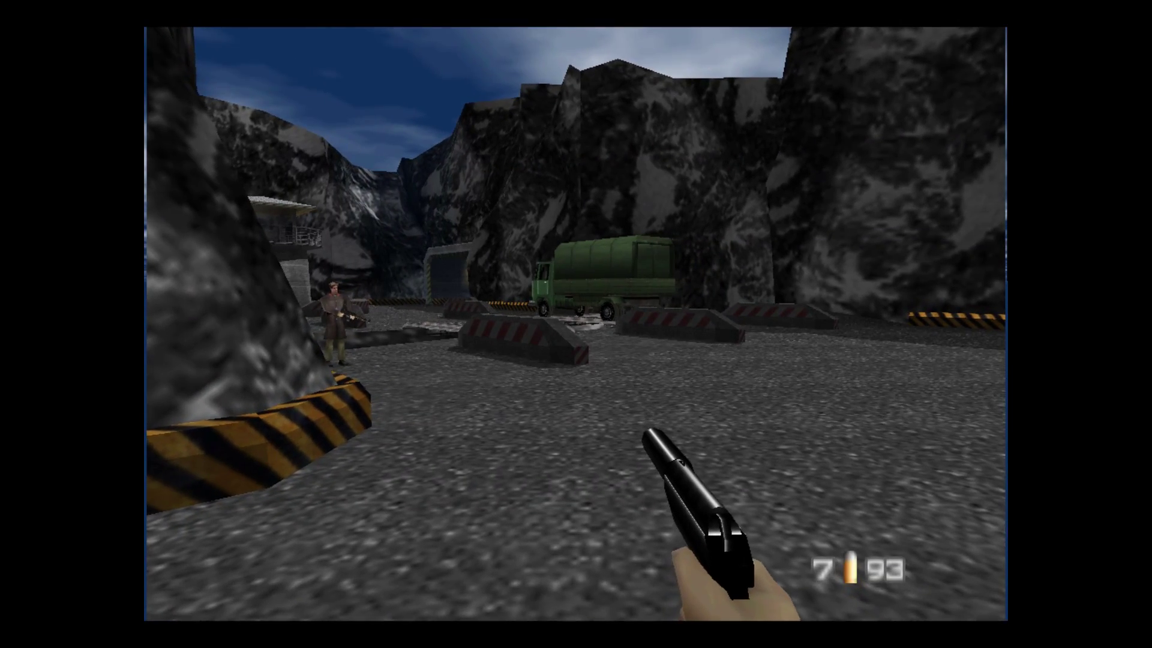
key(Escape)
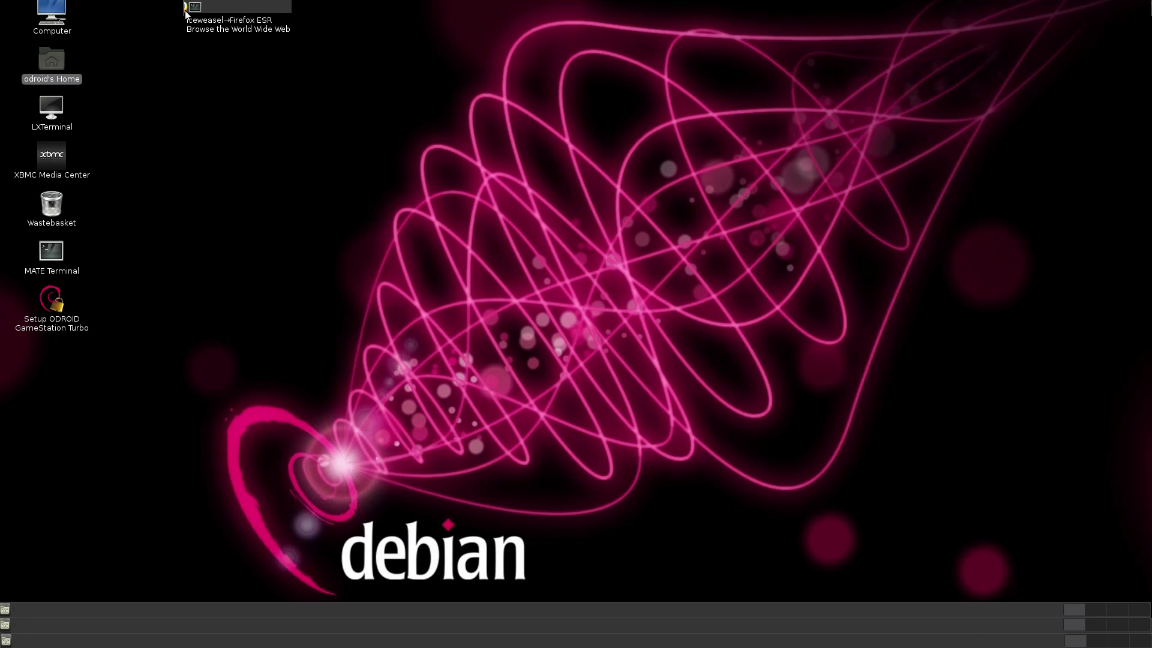
- Quit through the main menu's Quit > Quit EmulationStation option and confirm
key(F1)
key(Down)
key(Down)
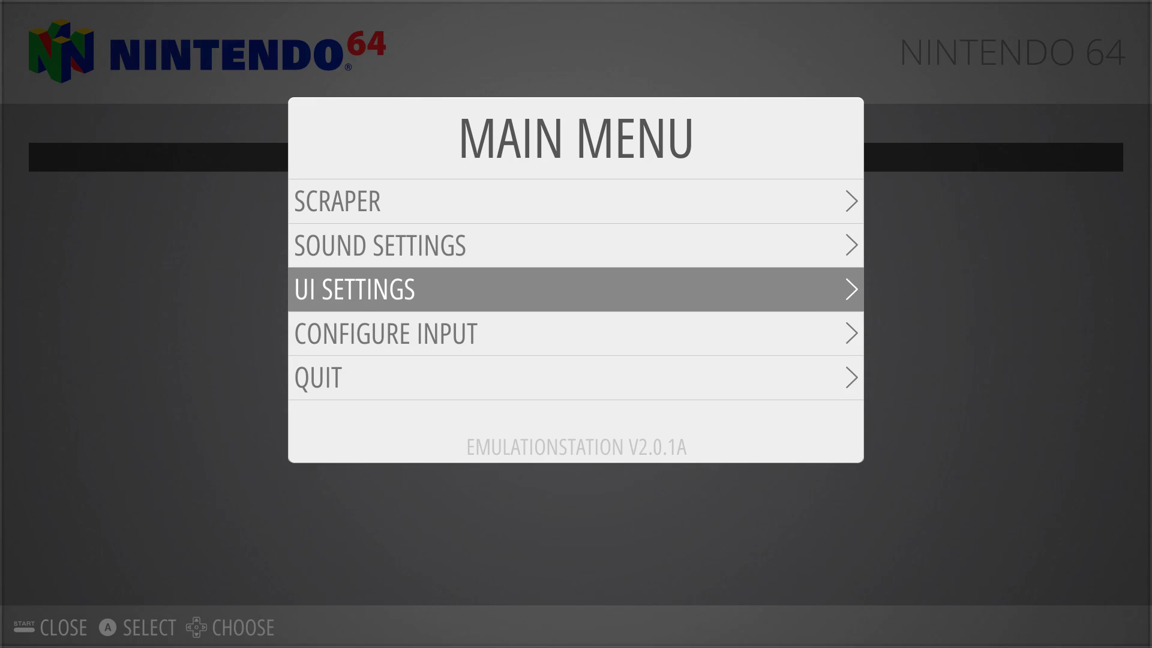
key(Down)
key(Down)
key(F1)
key(F1)
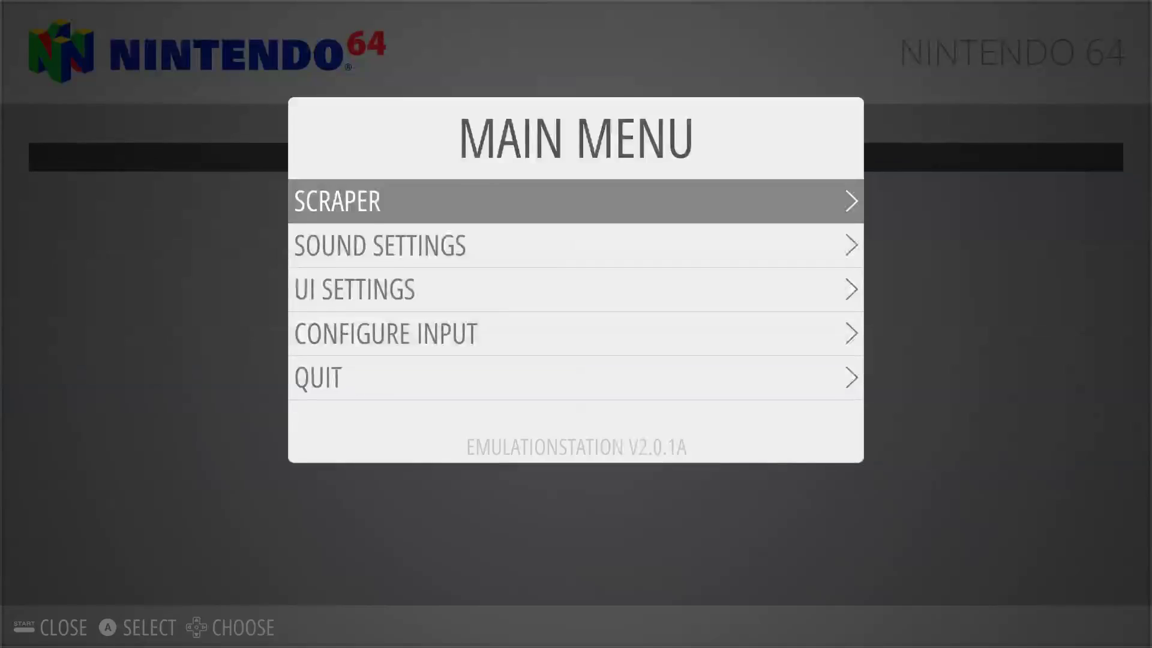
key(Down)
key(Down)
key(Down)
key(Down)
key(Return)
key(Down)
key(Down)
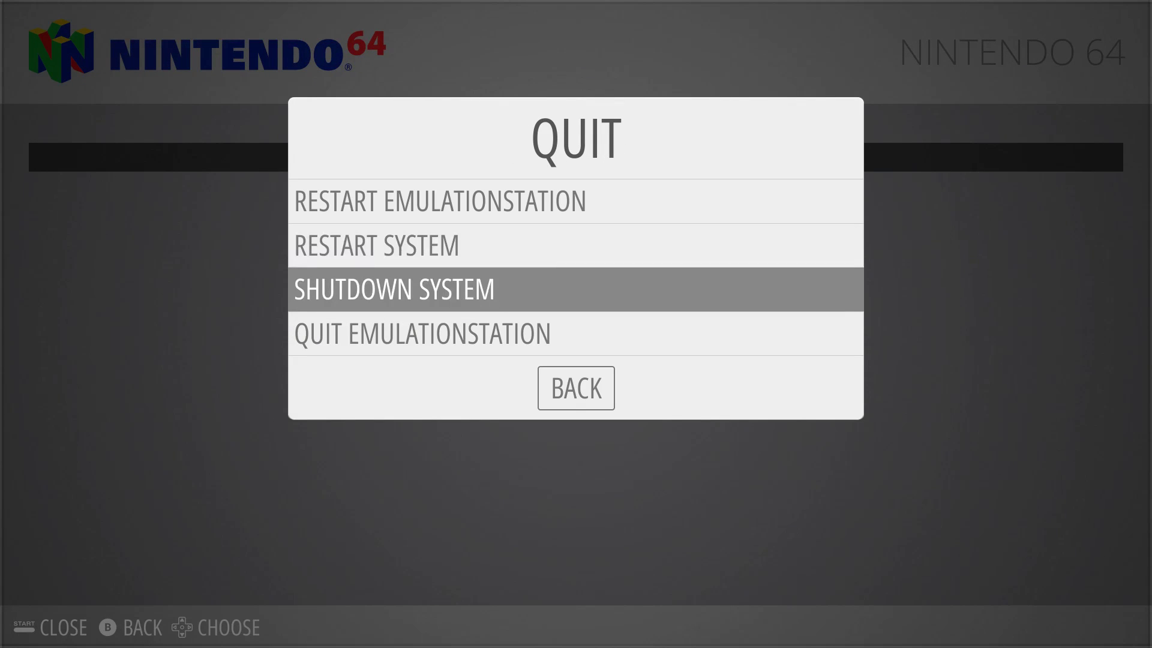
key(Down)
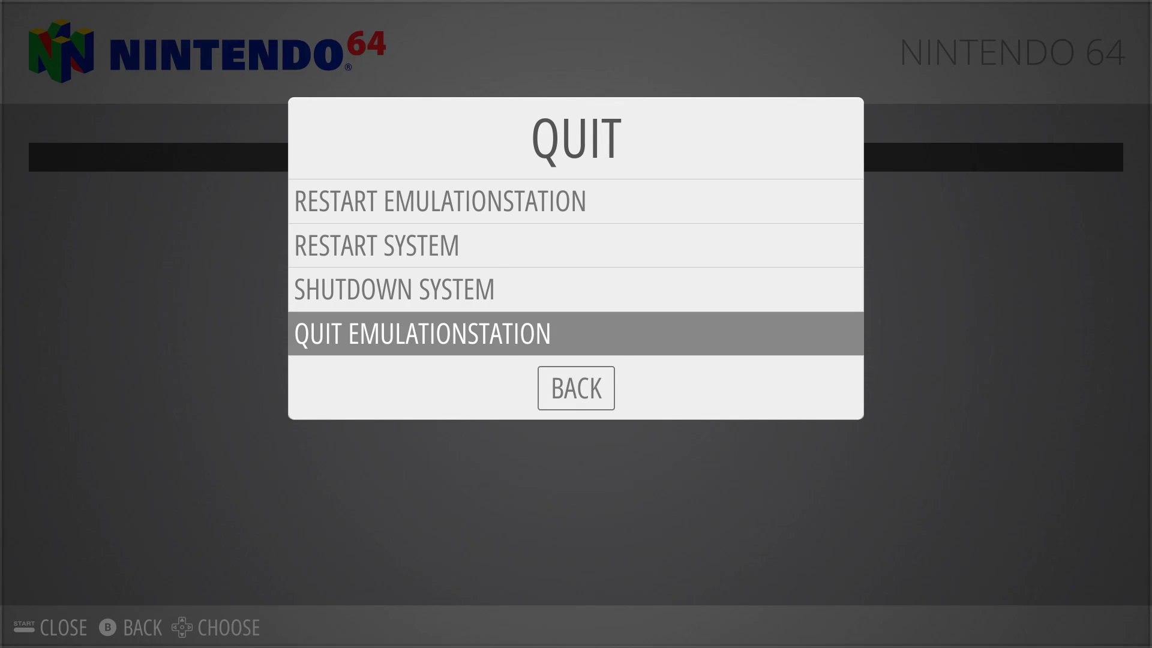
key(Return)
key(Return)
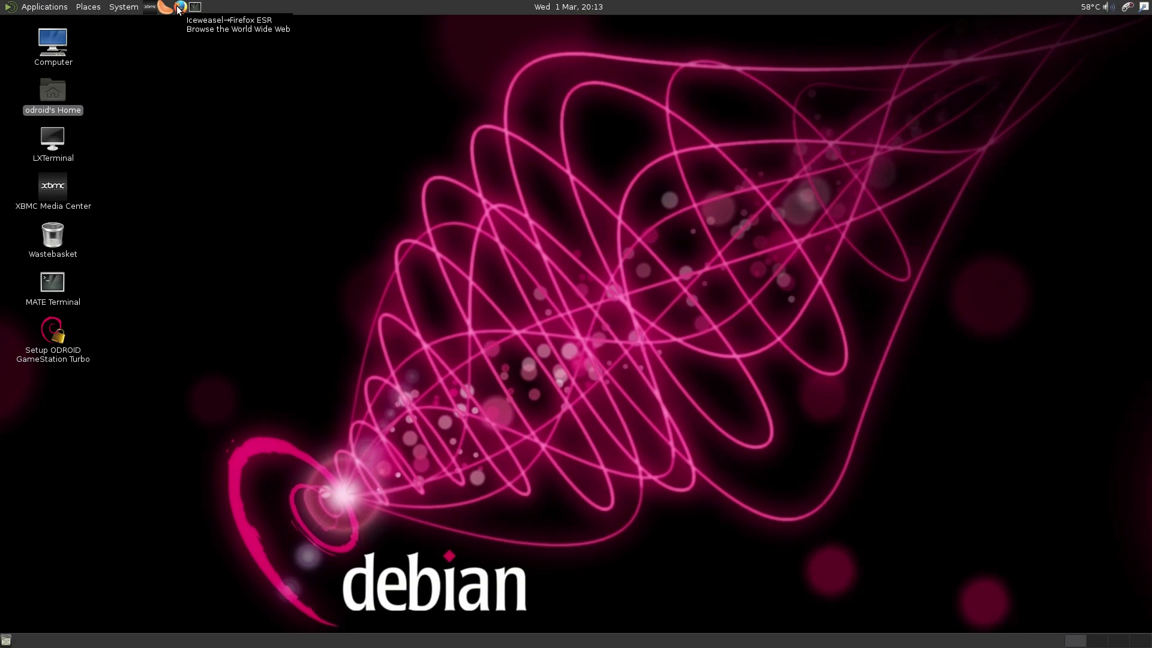